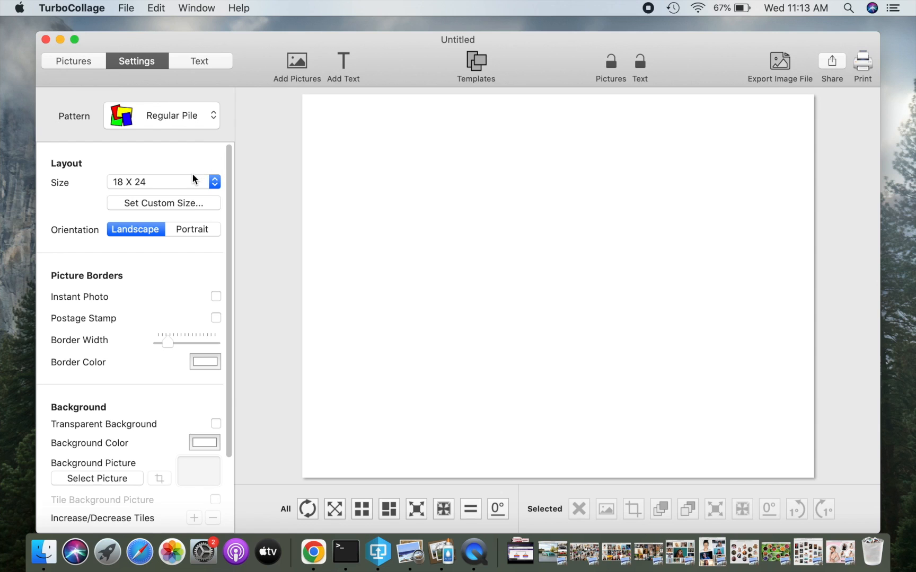
- Set a custom collage size of 21 × 14 inches at a resolution of 300 pixels/inch
left_click(186, 180)
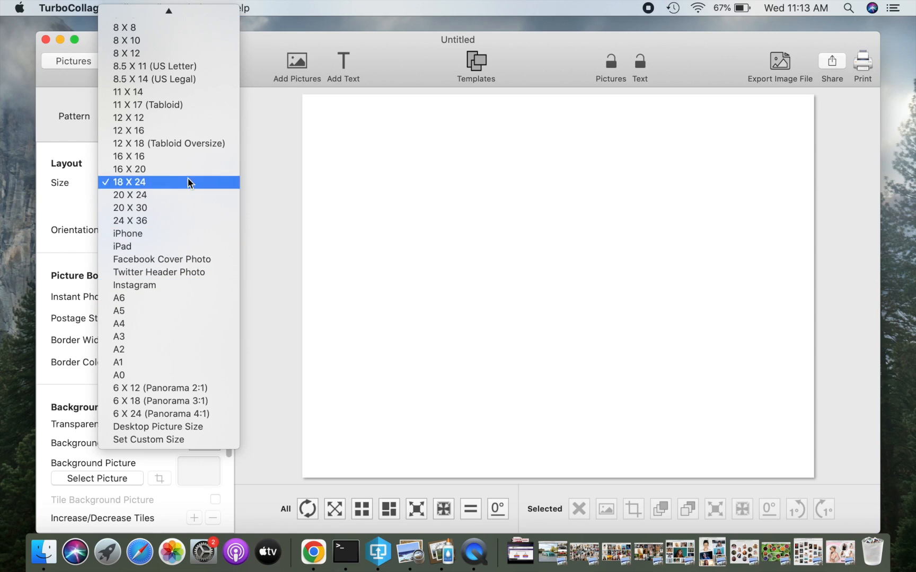
left_click(260, 203)
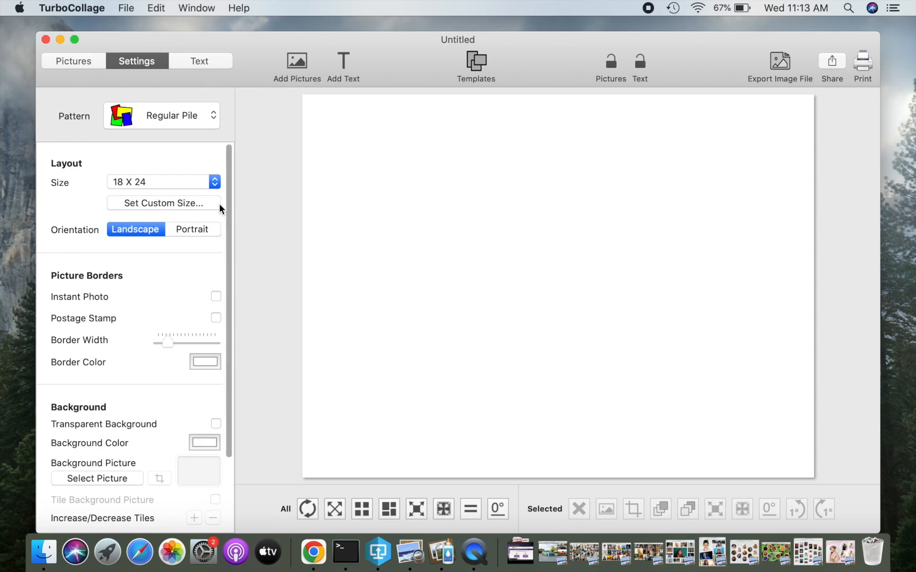
left_click(191, 202)
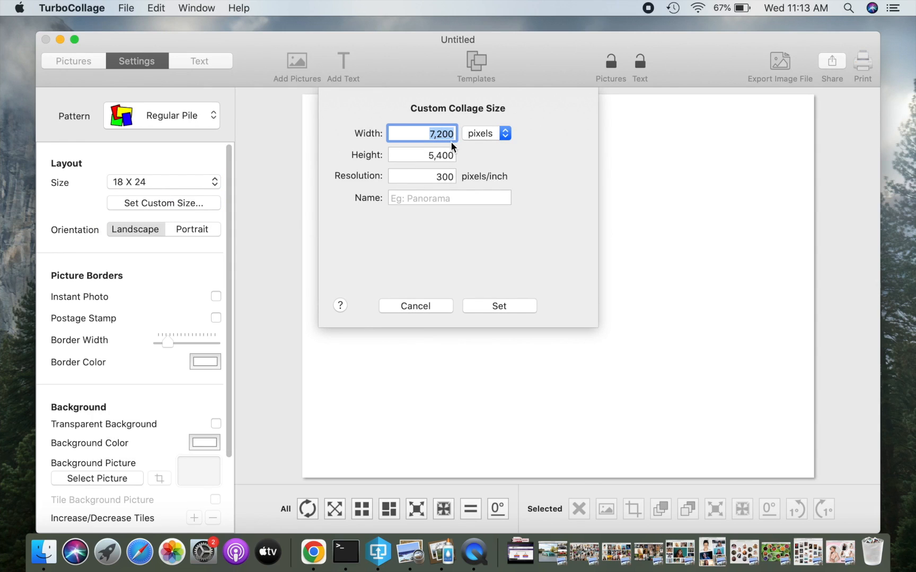
left_click(477, 135)
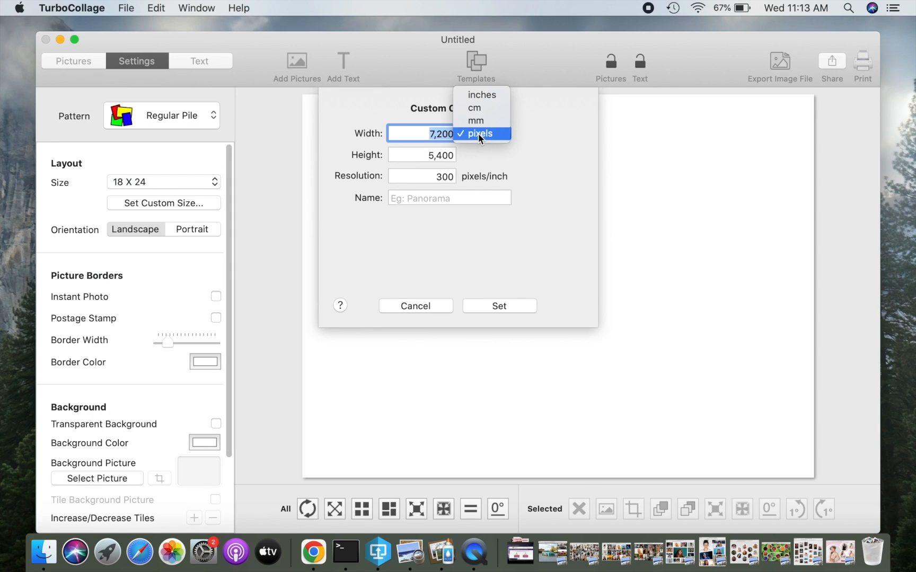
left_click(481, 95)
key("BackSpace")
type("21")
key("Tab")
type("14")
key("Tab")
type("3")
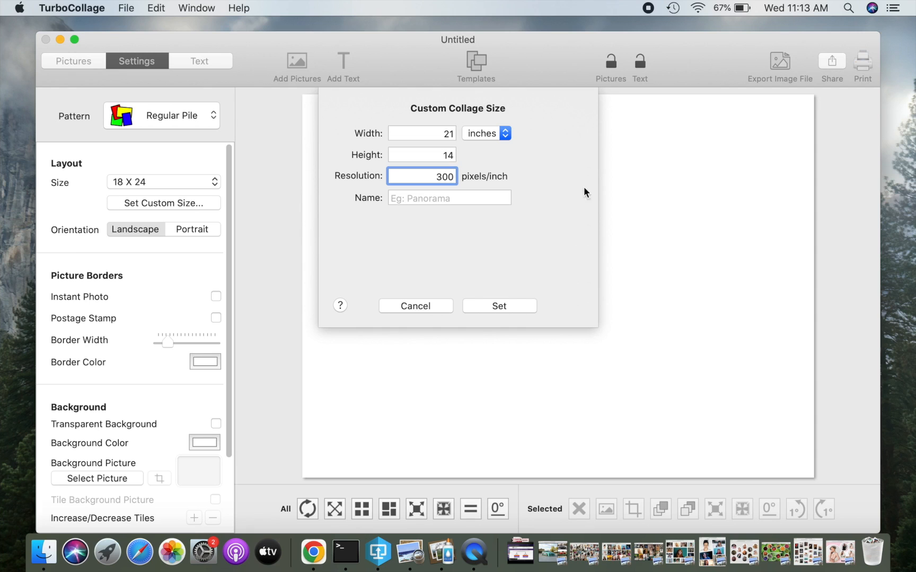
left_click(505, 306)
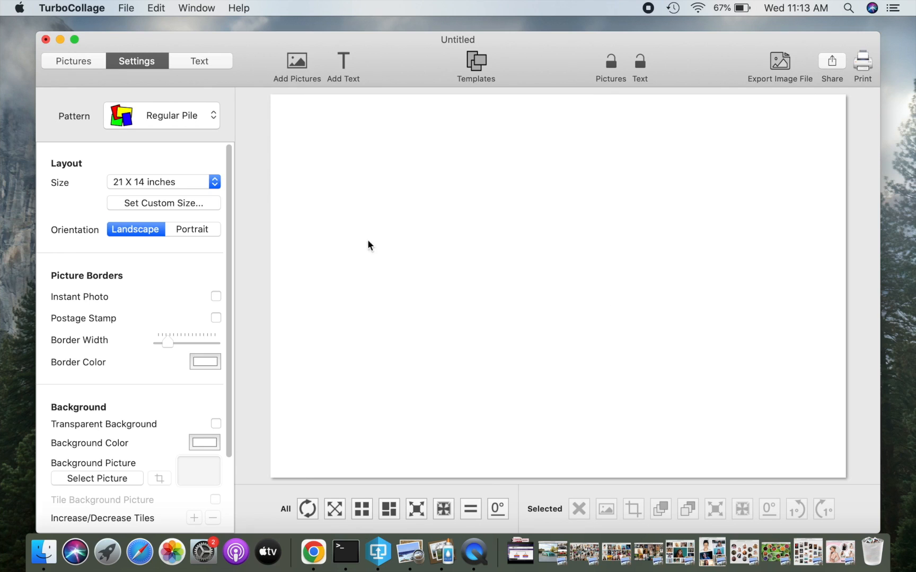
- Keep the Regular Pile pattern and add all the pictures in the Pictures-2 folder to the collage
left_click(210, 121)
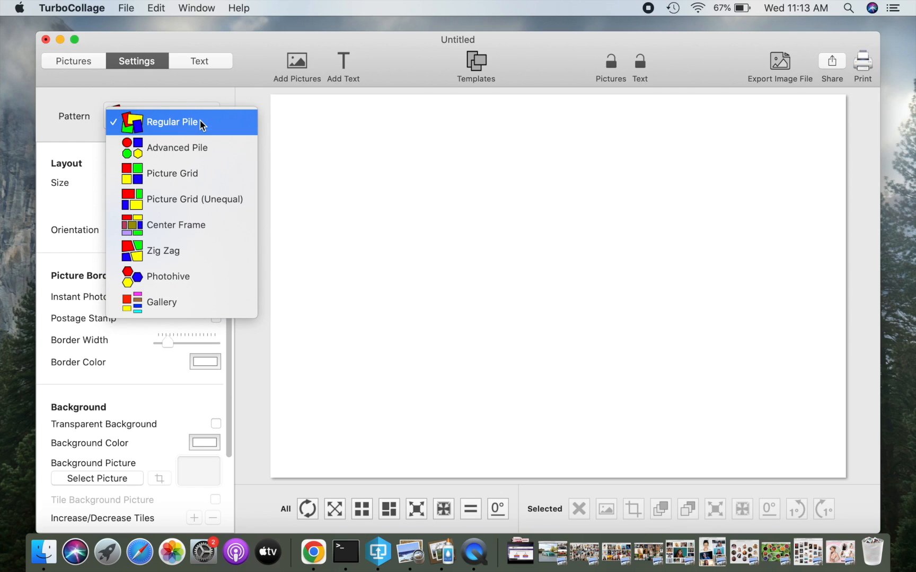
left_click(199, 121)
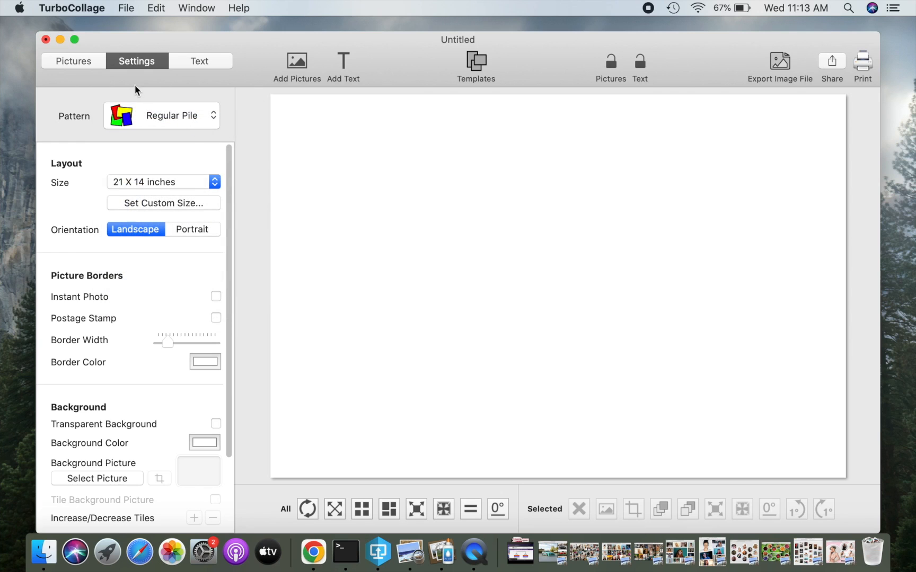
left_click(73, 68)
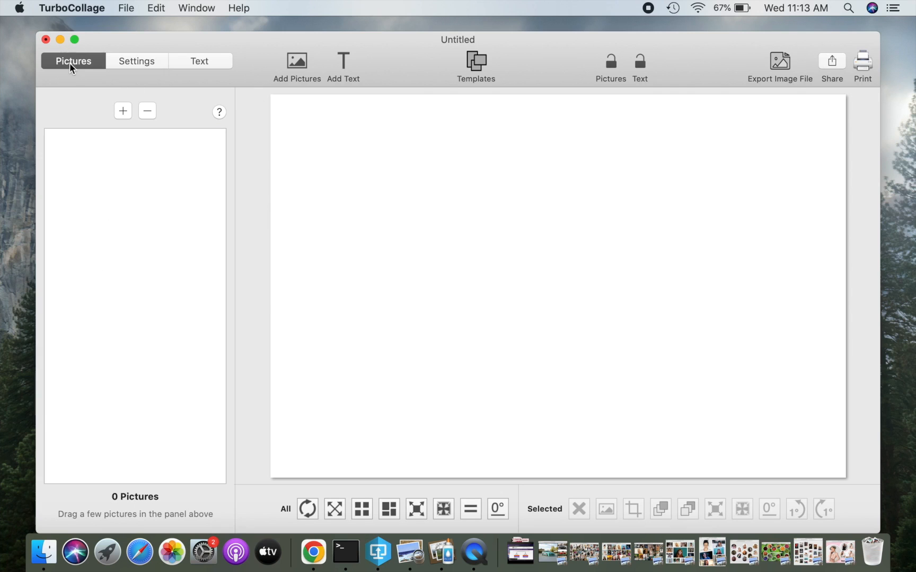
left_click(124, 113)
left_click_drag(136, 60, 885, 343)
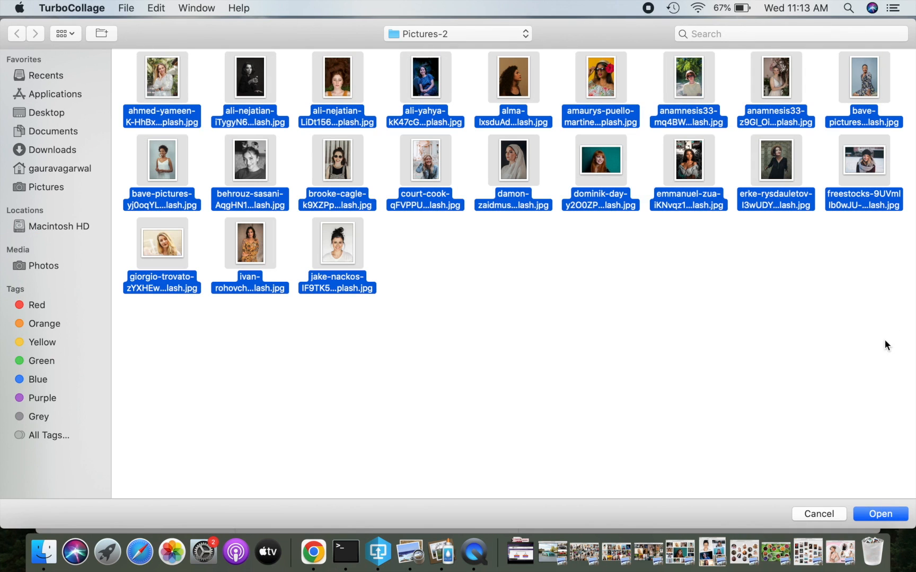
left_click(880, 513)
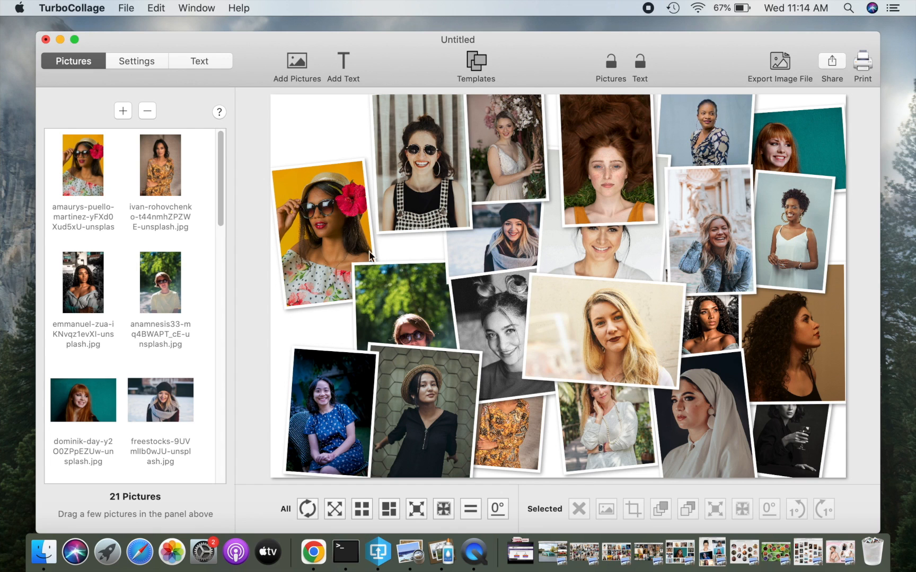
- Rearrange the overlapping portraits in the pile by moving them, and adjust the size and angle of the blonde woman's landscape portrait
left_click_drag(326, 226, 327, 175)
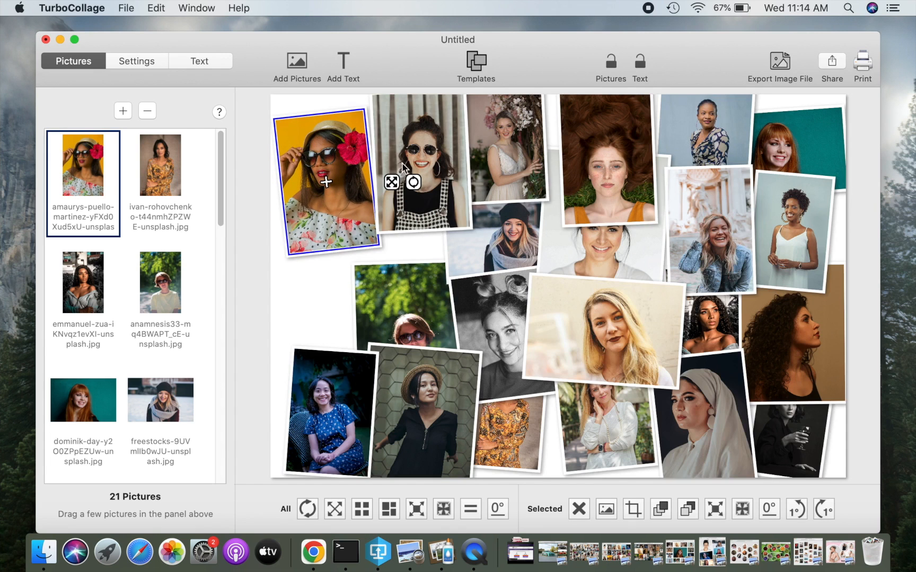
left_click_drag(399, 163, 398, 179)
left_click_drag(312, 265, 299, 271)
left_click_drag(472, 249, 394, 147)
left_click_drag(593, 257, 458, 255)
left_click_drag(582, 333, 575, 285)
left_click_drag(663, 280, 683, 263)
- Bring the black-and-white portrait of the smiling woman to the front, and send it to the back again
left_click(523, 334)
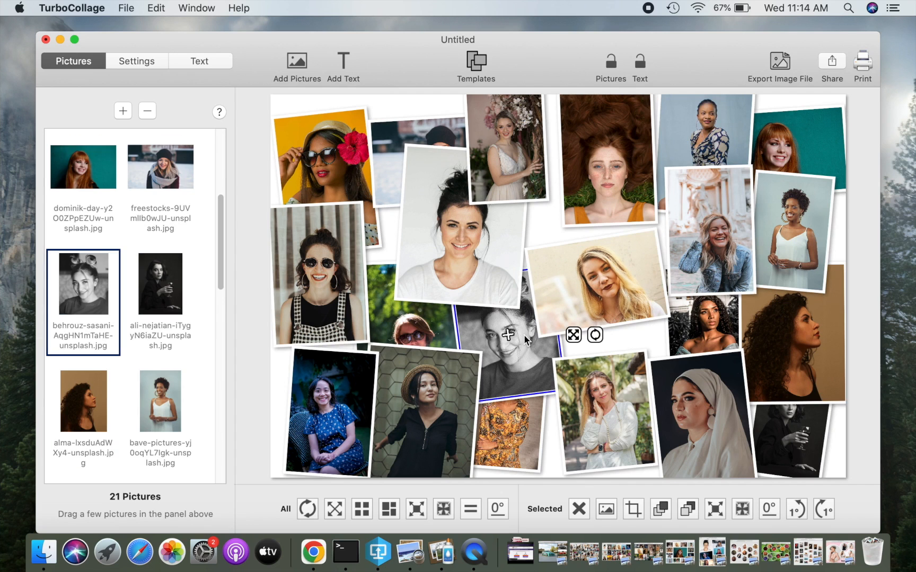
left_click(660, 508)
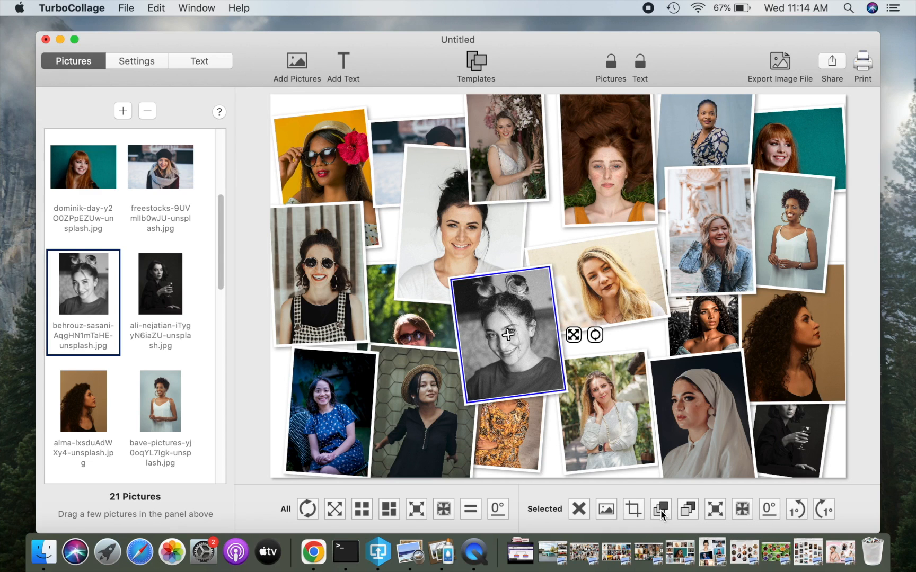
left_click(688, 509)
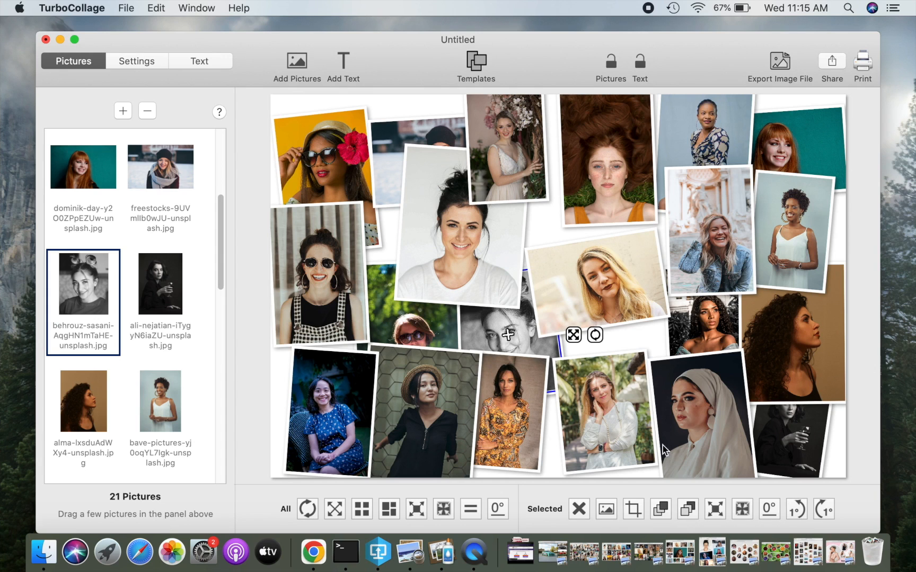
- Crop the top and bottom off the portrait of the woman in white in the garden, leaving a landscape picture
left_click(613, 422)
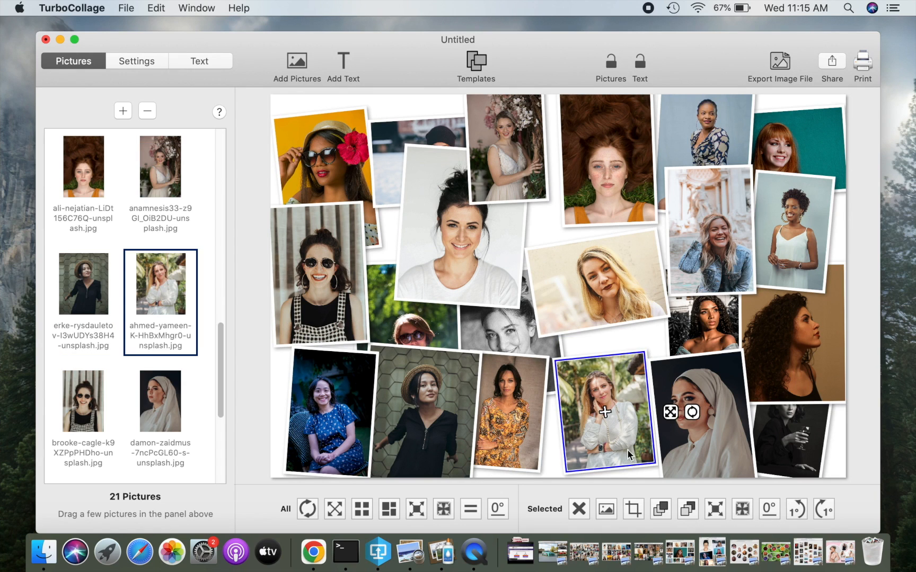
left_click(634, 509)
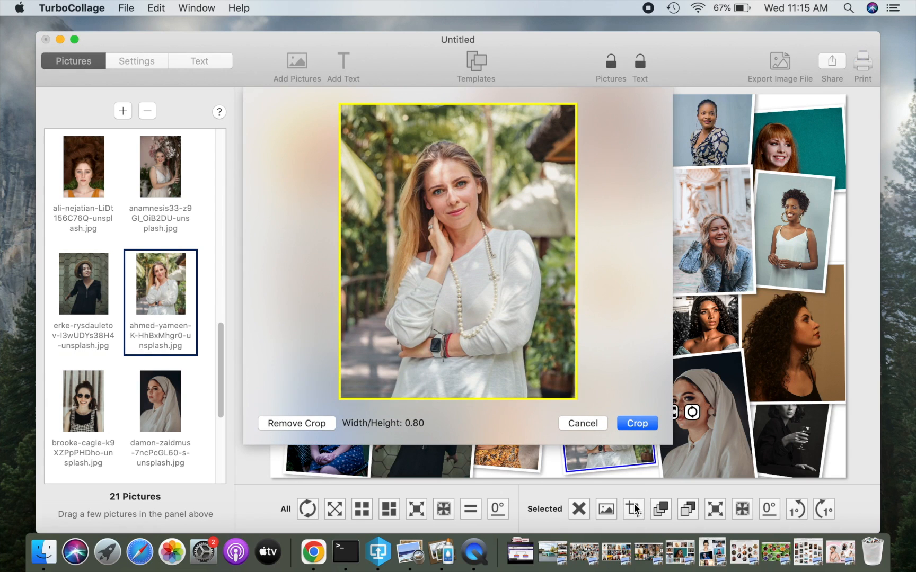
left_click_drag(536, 400, 535, 282)
left_click_drag(530, 105, 525, 132)
left_click(637, 423)
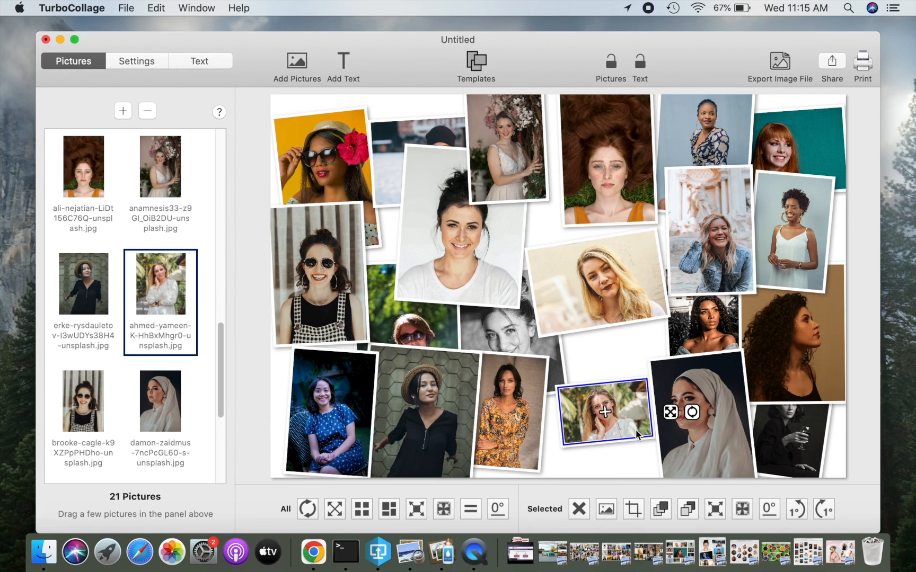
- Delete the portrait of the woman in the orange patterned dress from the collage
left_click(512, 408)
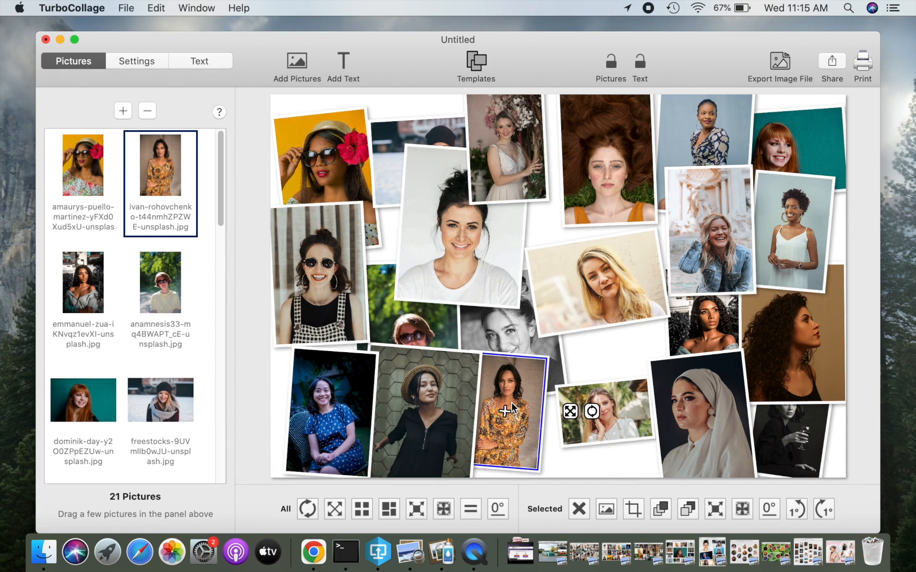
left_click(579, 507)
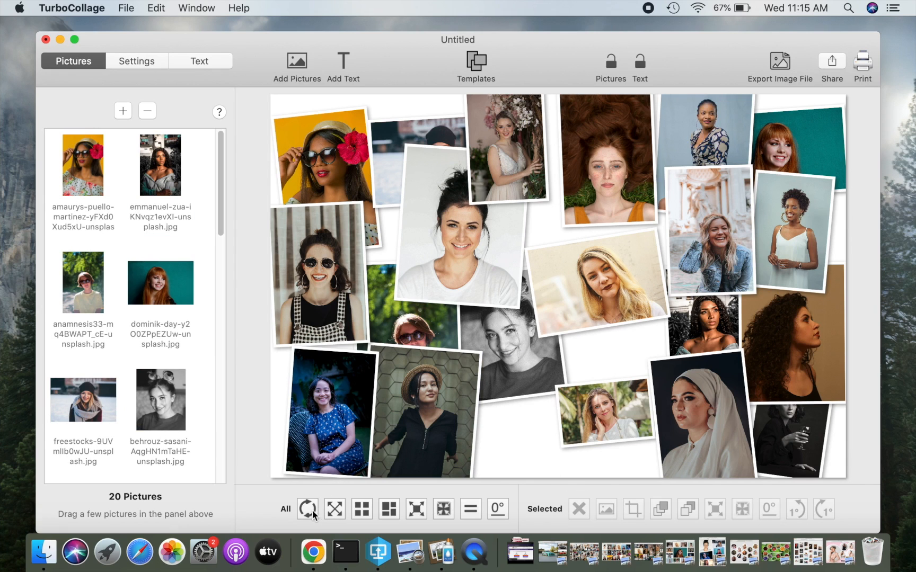
- Try shuffling all pictures randomly, spreading them across the canvas and arranging them in a grid of unequal sizes
left_click(309, 510)
left_click(309, 510)
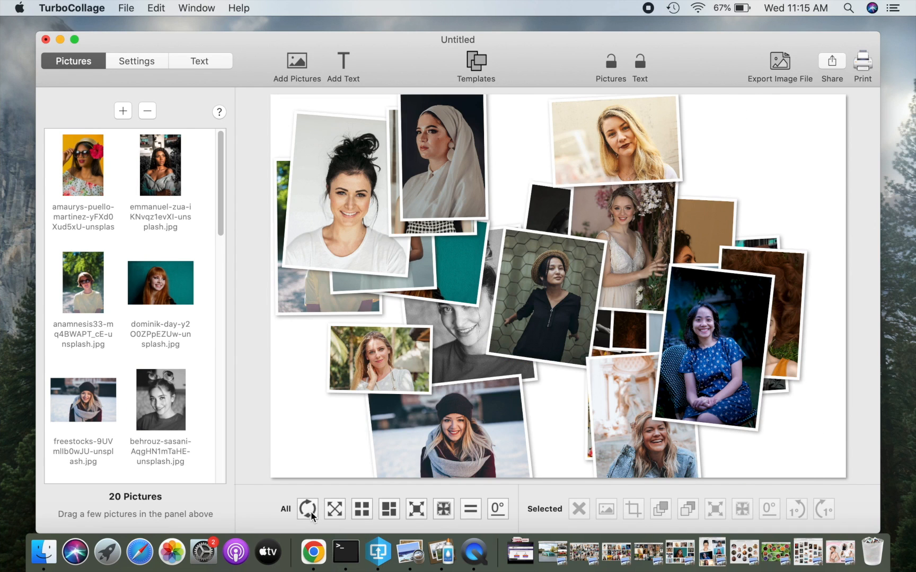
left_click(334, 510)
left_click(334, 510)
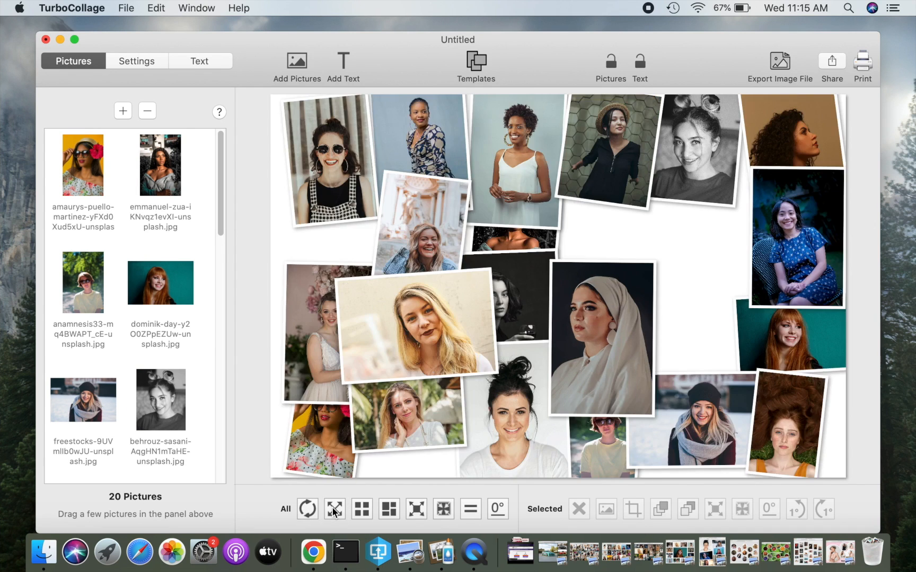
left_click(389, 509)
left_click(388, 510)
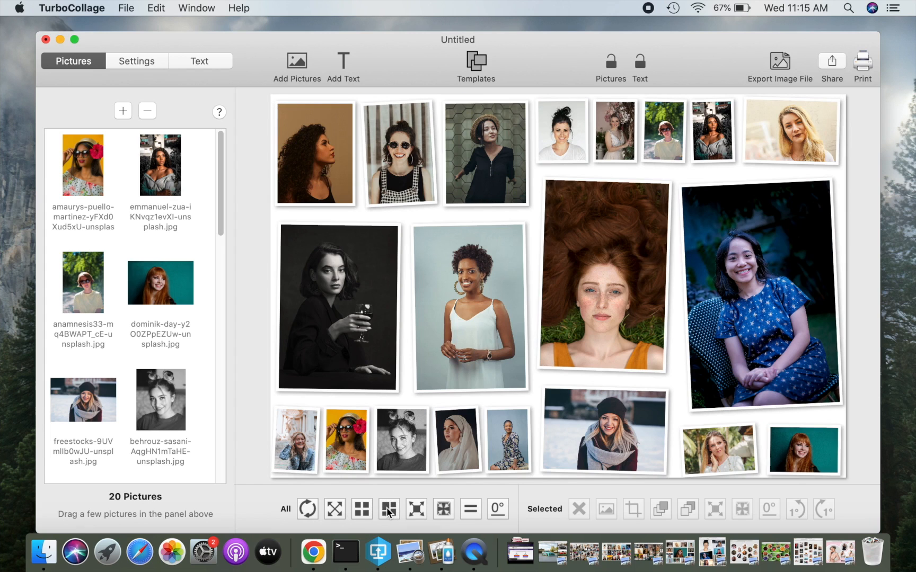
- Arrange all pictures in an evenly spaced grid, and try shrinking them all before enlarging them back
left_click(363, 509)
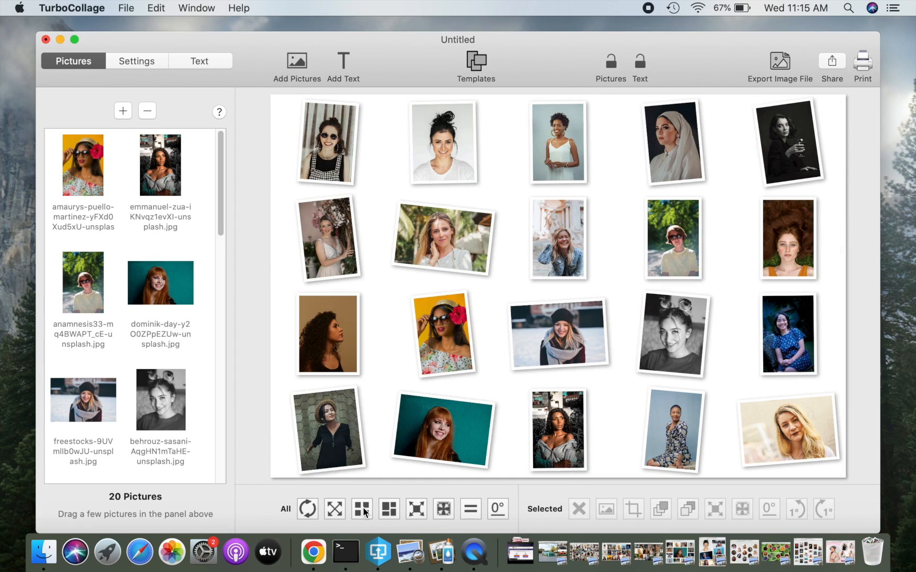
left_click(363, 509)
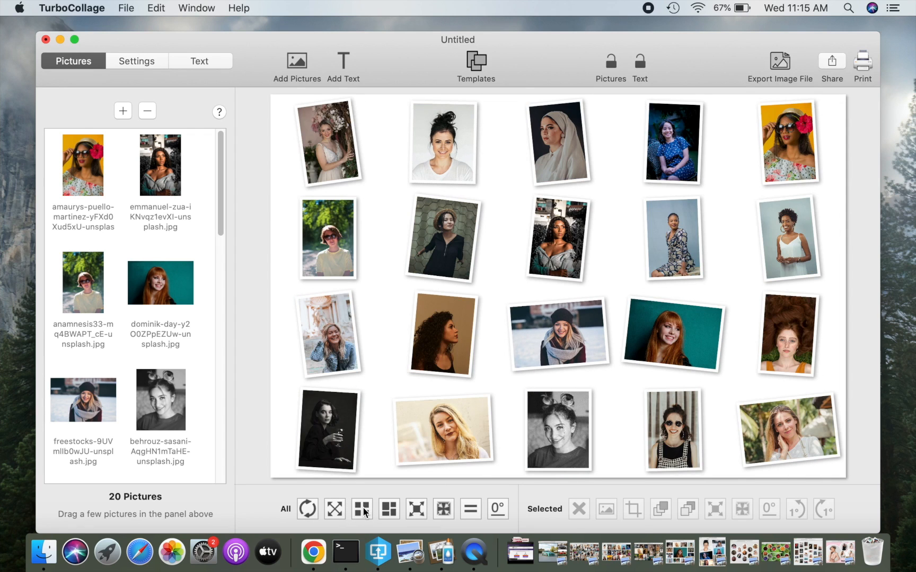
left_click(442, 509)
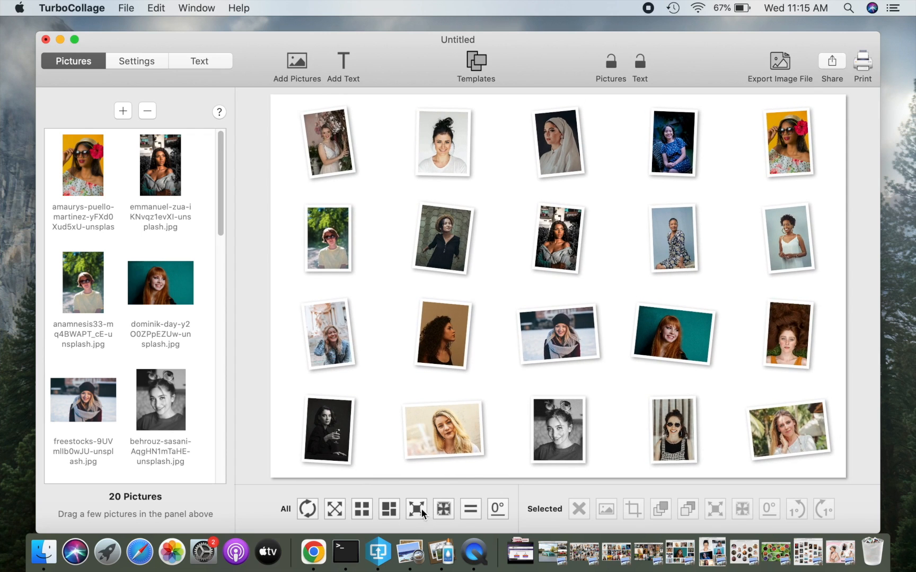
left_click(418, 510)
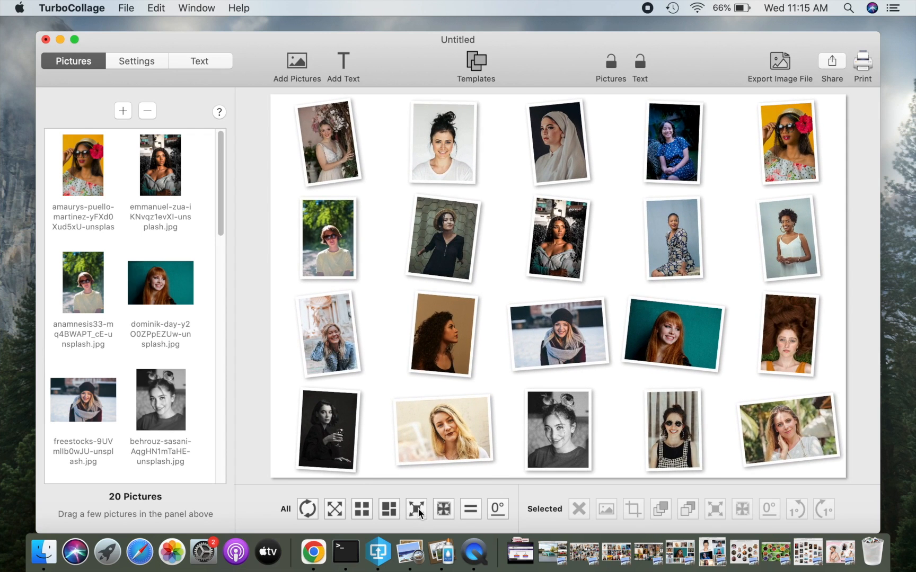
- Set the collage's background color to Black from the Apple color palette
left_click(145, 64)
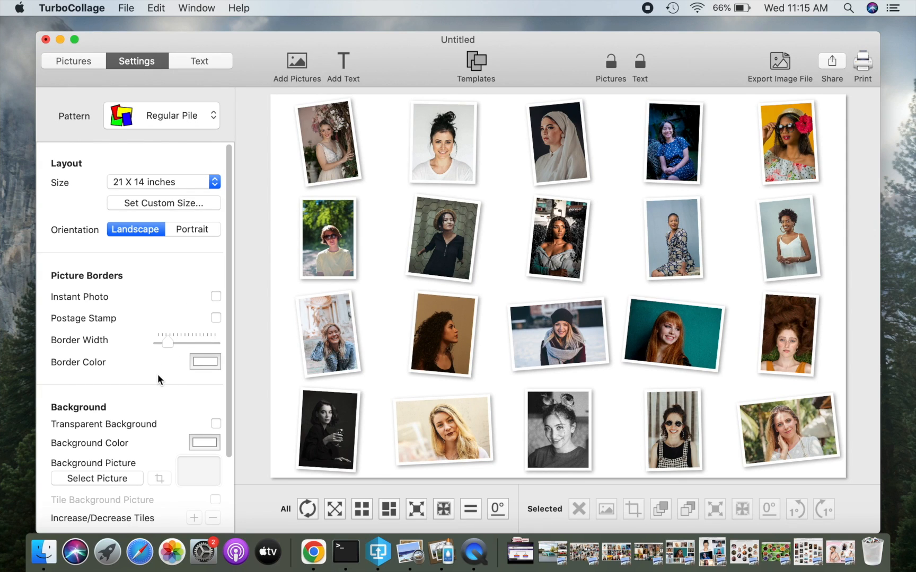
scroll(158, 377, "down", 3)
left_click(207, 392)
left_click(59, 288)
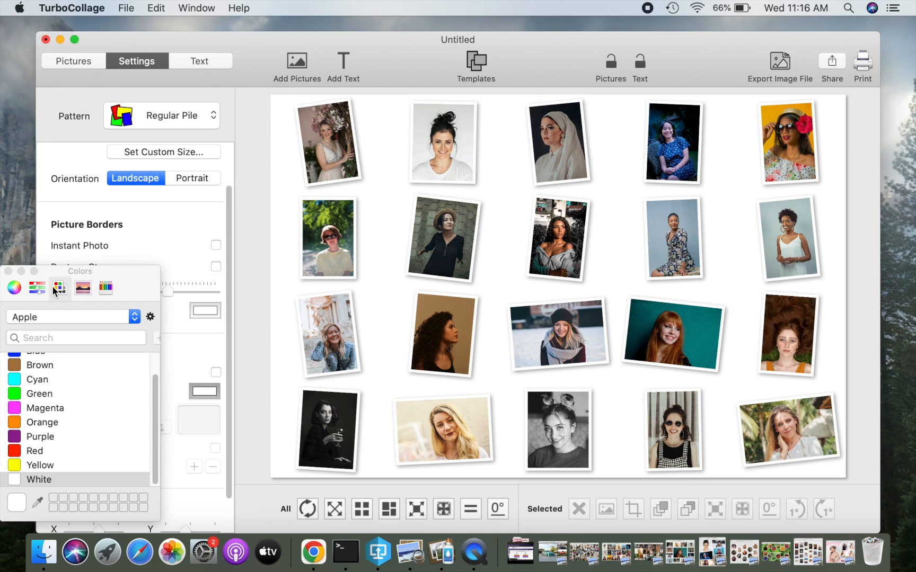
scroll(78, 379, "up", 2)
left_click(14, 362)
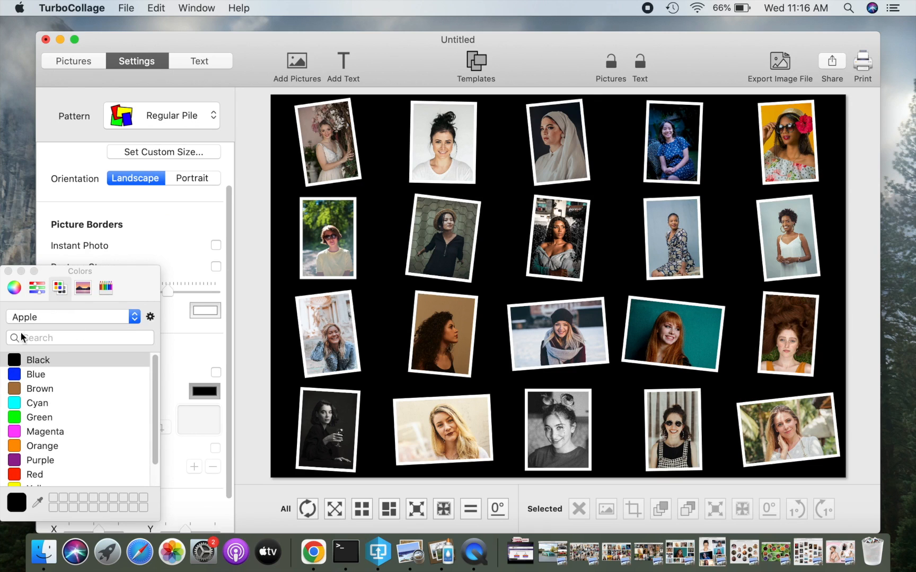
left_click(8, 271)
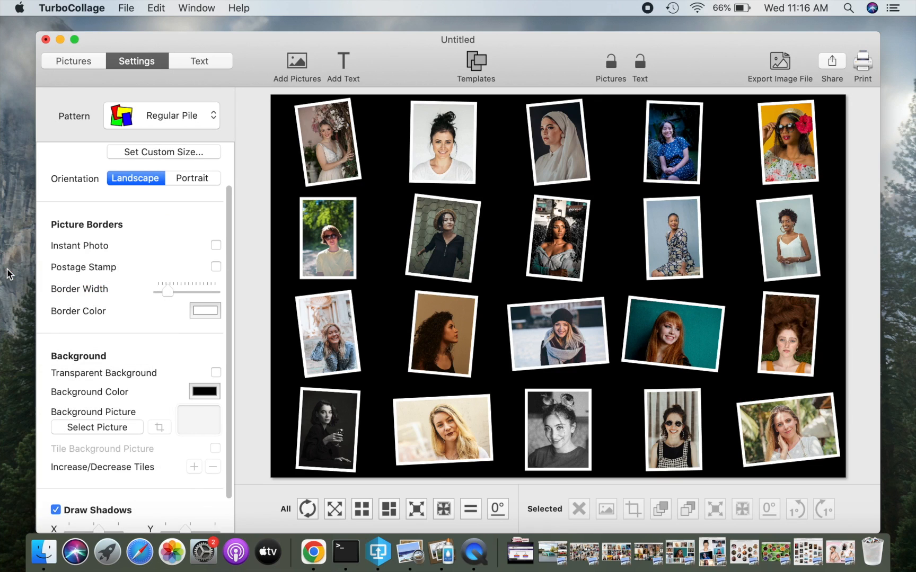
- Use the sunset seascape JPG from the Desktop as the collage's background picture
left_click(88, 427)
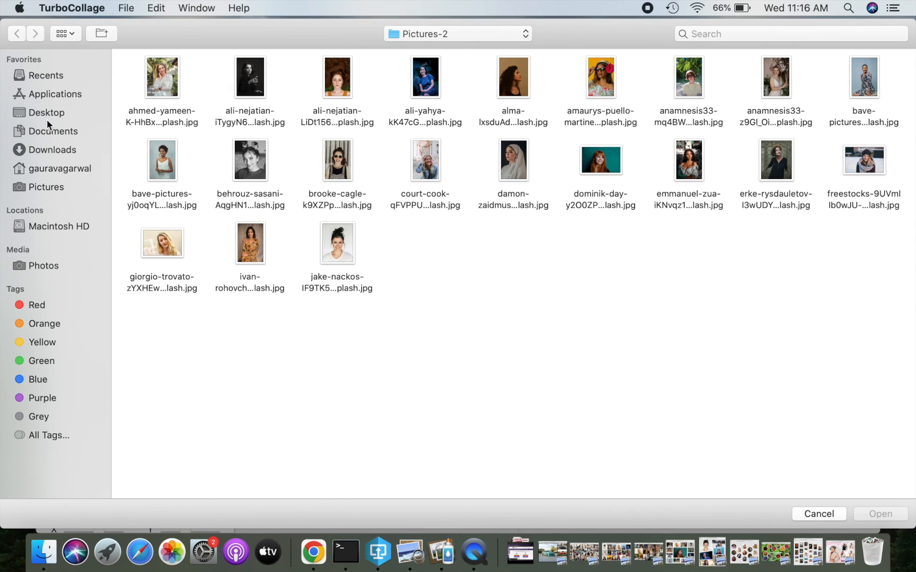
left_click(50, 114)
left_click(479, 75)
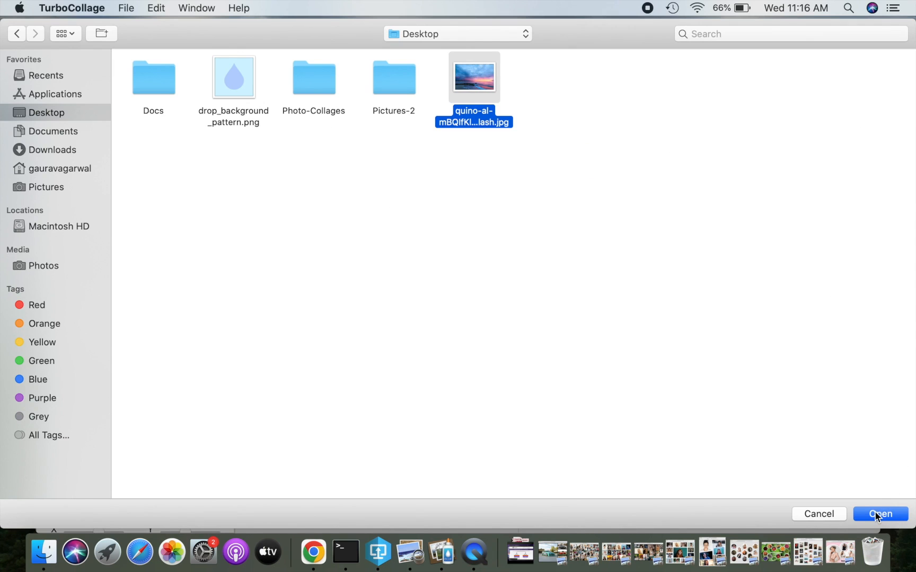
left_click(877, 514)
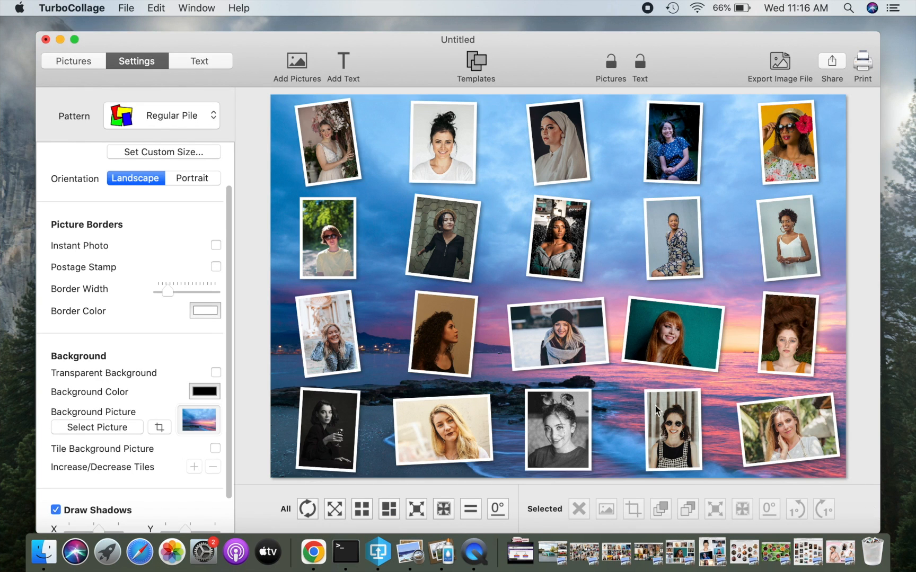
- Use drop_background_pattern.png from the Desktop as the background picture, tile it, and increase the number of tiles three times
left_click(125, 428)
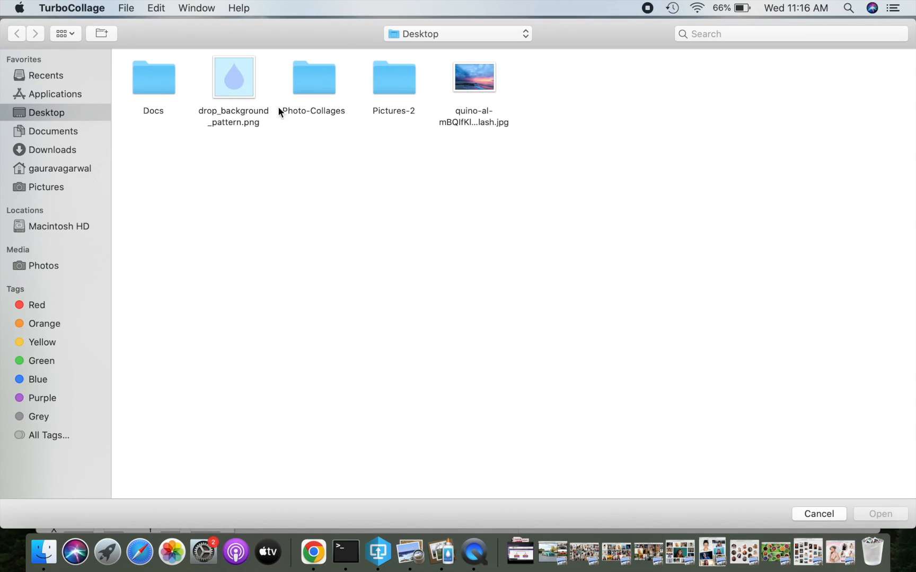
left_click(239, 86)
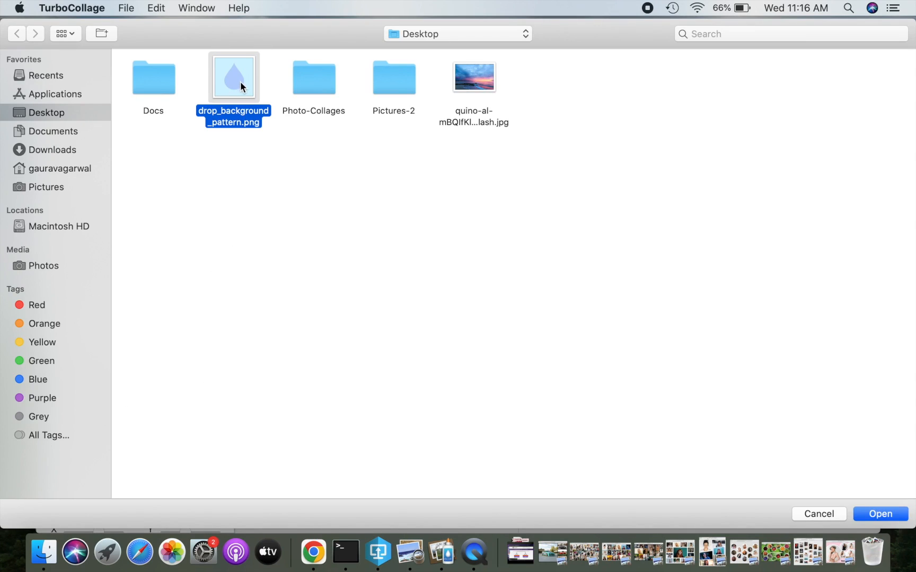
left_click(880, 514)
left_click(215, 449)
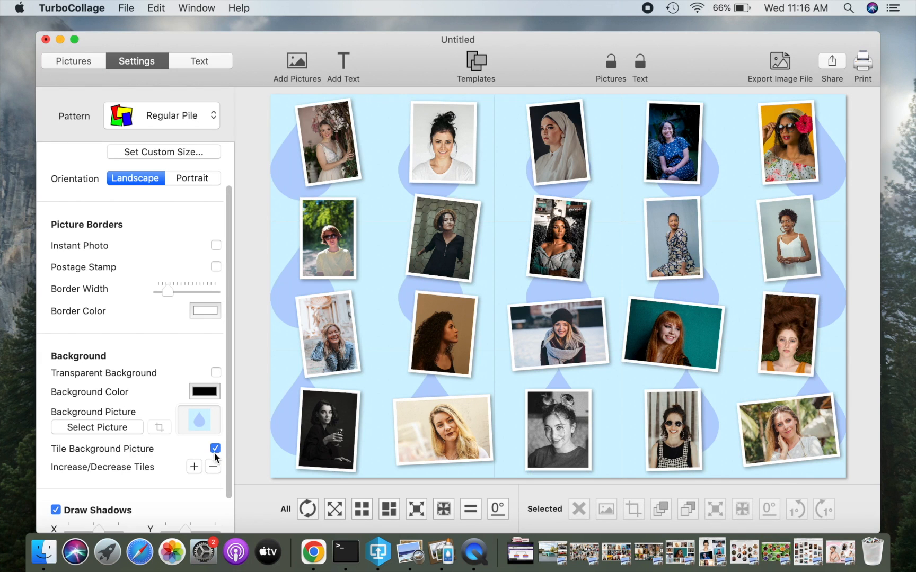
left_click(194, 467)
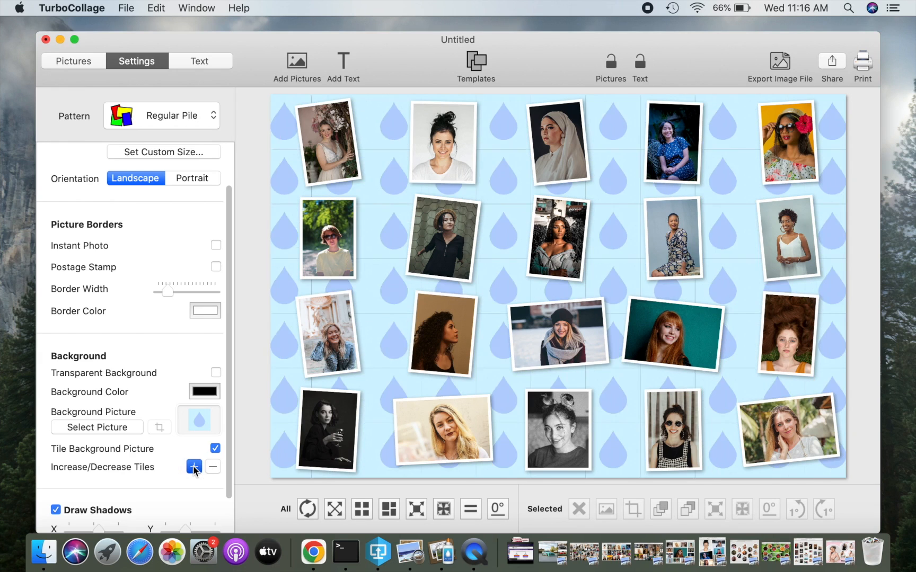
left_click(194, 467)
left_click(194, 467)
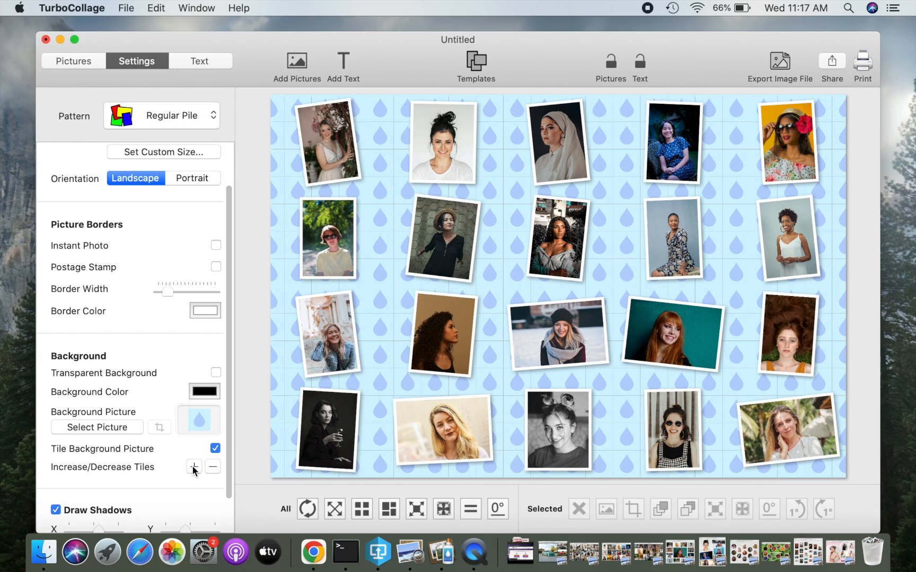
- Set the collage's background color to White from the Apple color palette
left_click(204, 394)
scroll(69, 443, "down", 1)
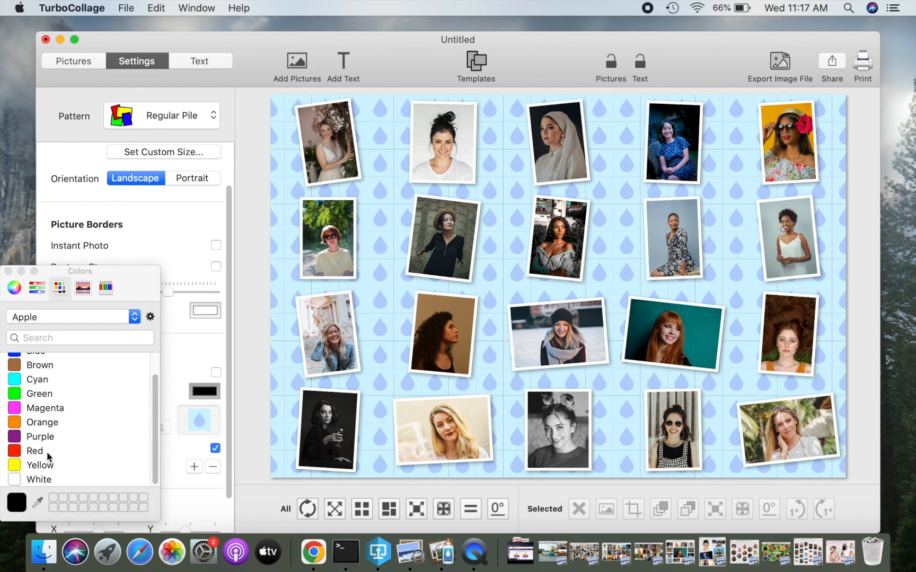
left_click(13, 479)
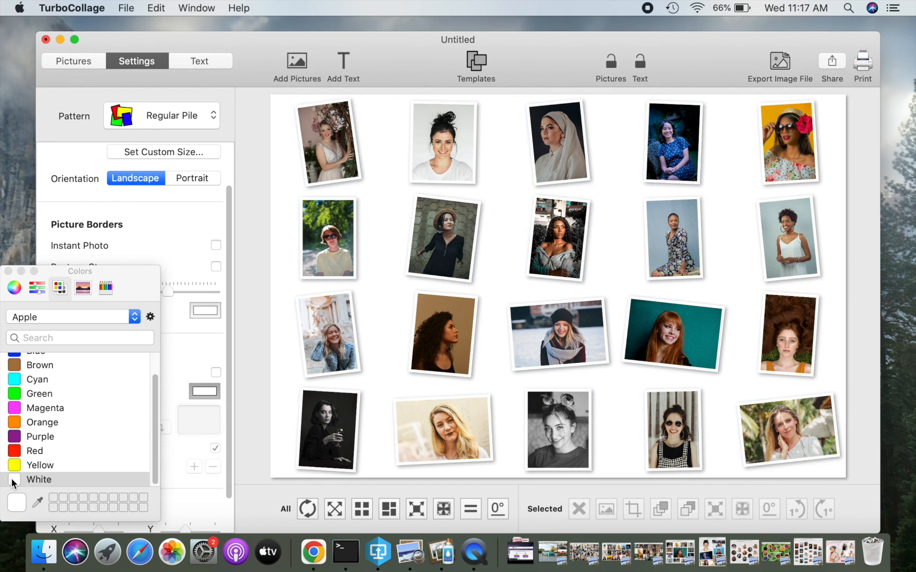
left_click(8, 271)
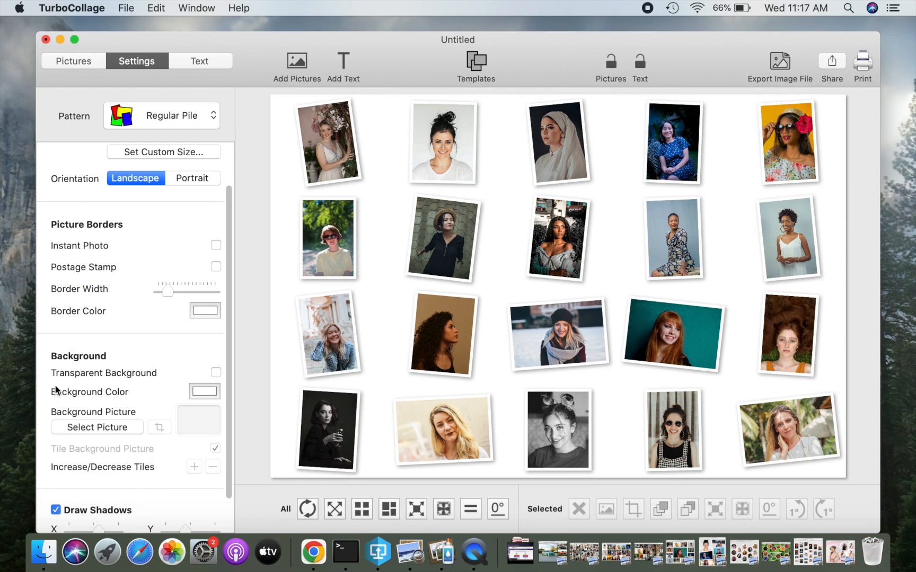
- Turn the picture shadows off and back on, and nudge their X offset slightly
scroll(58, 389, "down", 2)
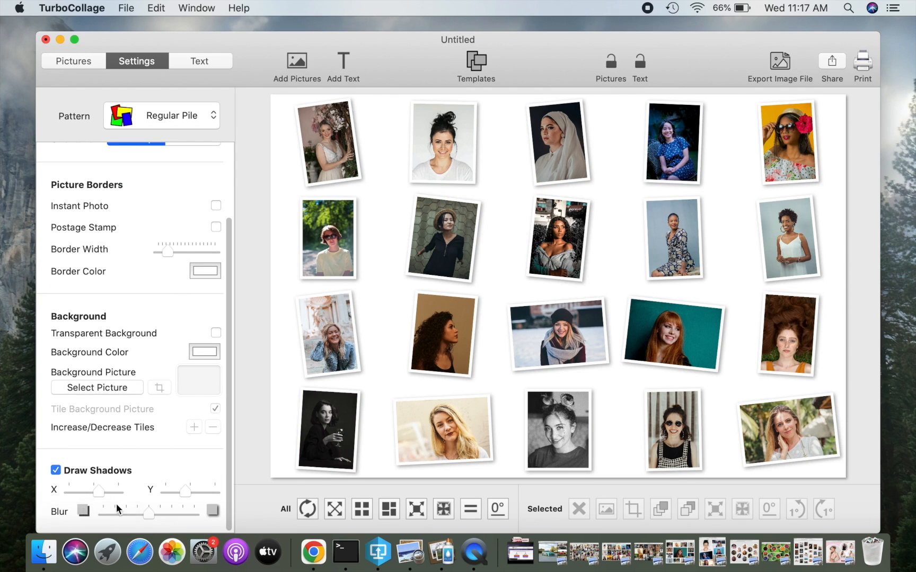
left_click(56, 470)
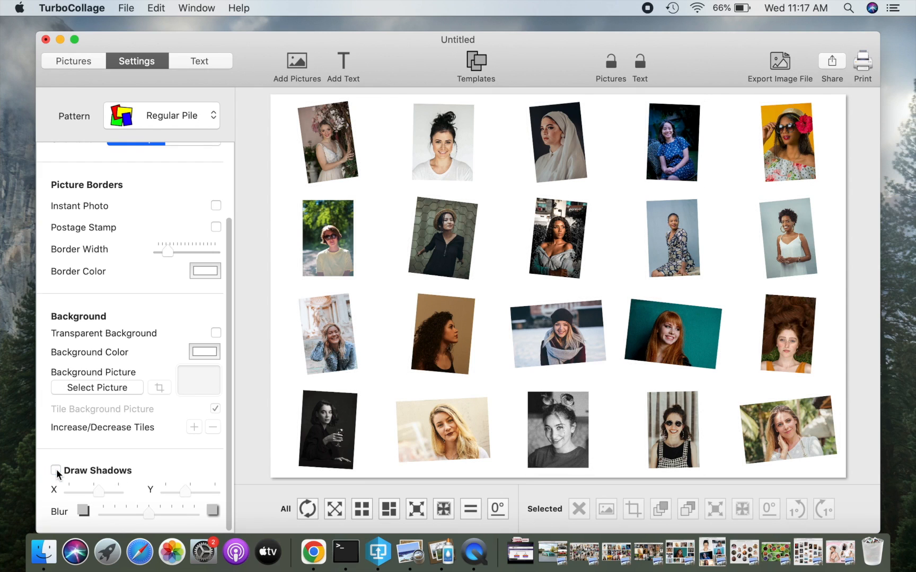
left_click(55, 471)
mouse_move(100, 489)
left_mouse_down()
mouse_move(120, 491)
mouse_move(99, 489)
left_mouse_up()
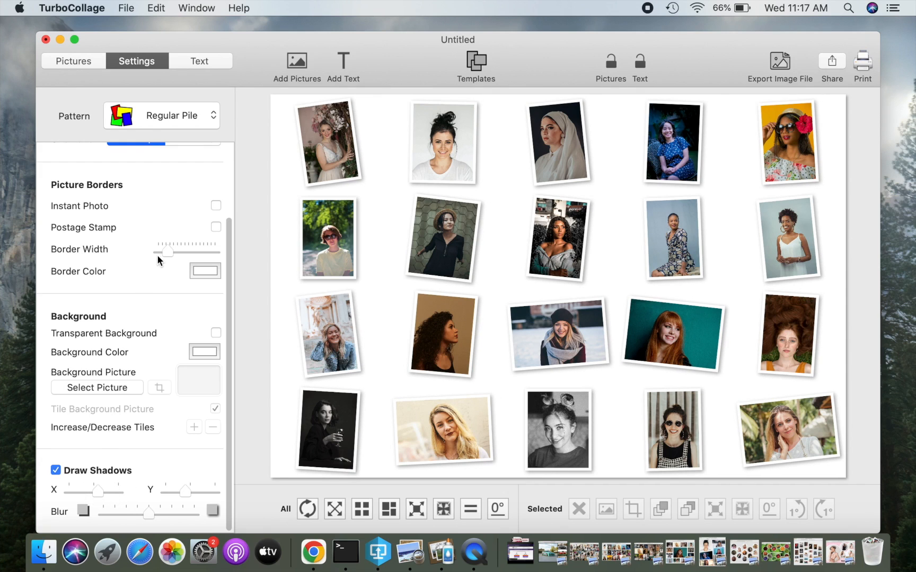
- Widen the picture borders slightly, and try Black as the border color before setting it back to White
mouse_move(169, 249)
left_mouse_down()
mouse_move(213, 253)
mouse_move(176, 254)
mouse_move(180, 261)
left_mouse_up()
left_click(204, 270)
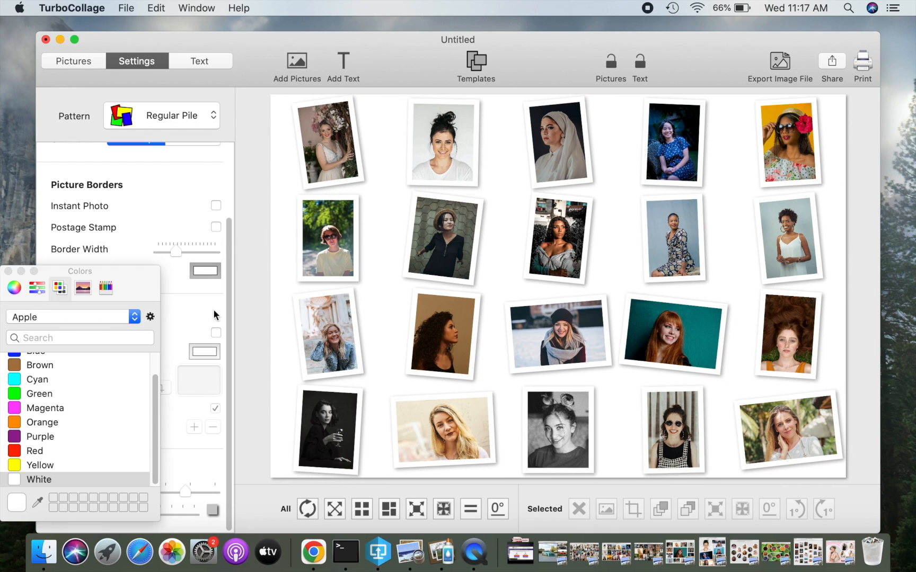
scroll(65, 386, "up", 2)
left_click(15, 362)
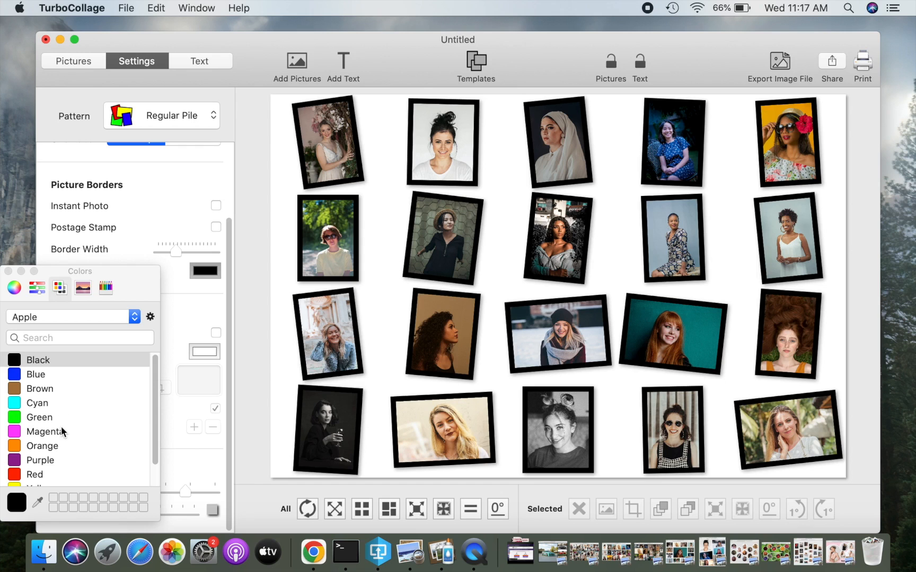
scroll(60, 426, "down", 1)
left_click(15, 479)
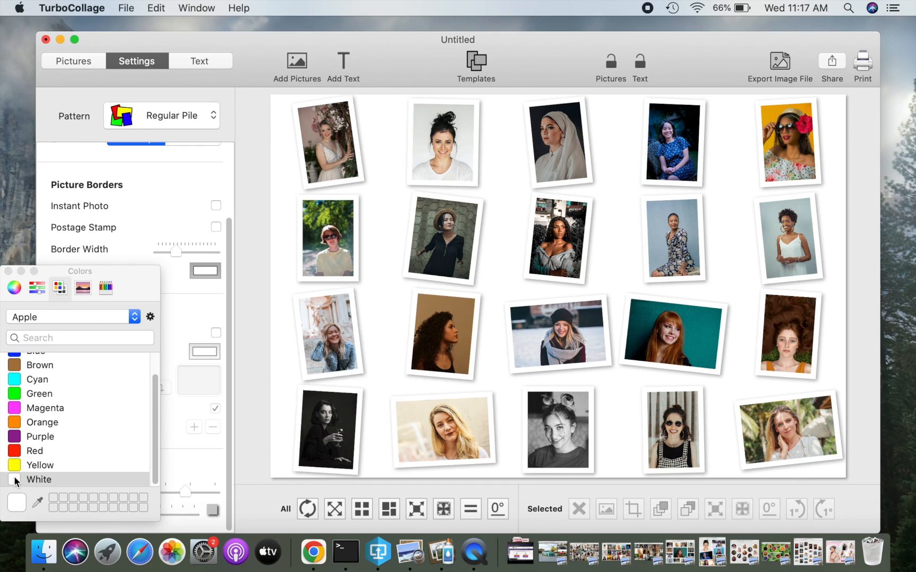
left_click(9, 271)
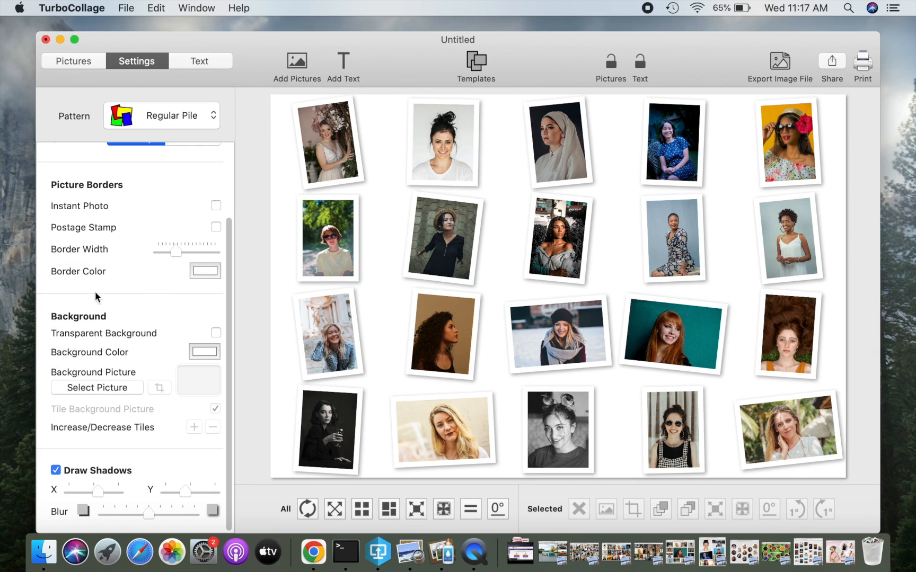
- Try the Instant Photo and Postage Stamp border styles on the pictures, turning each one off again
left_click(216, 206)
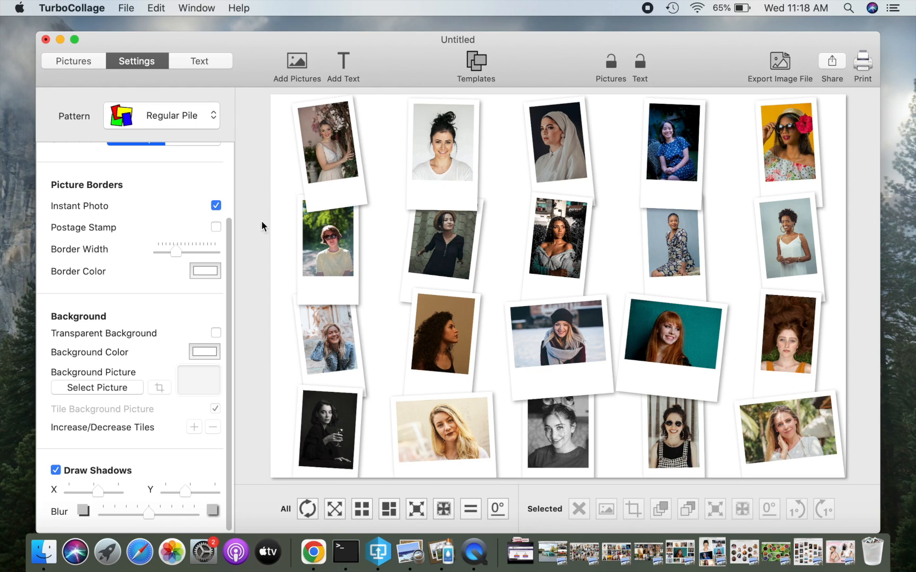
left_click(216, 206)
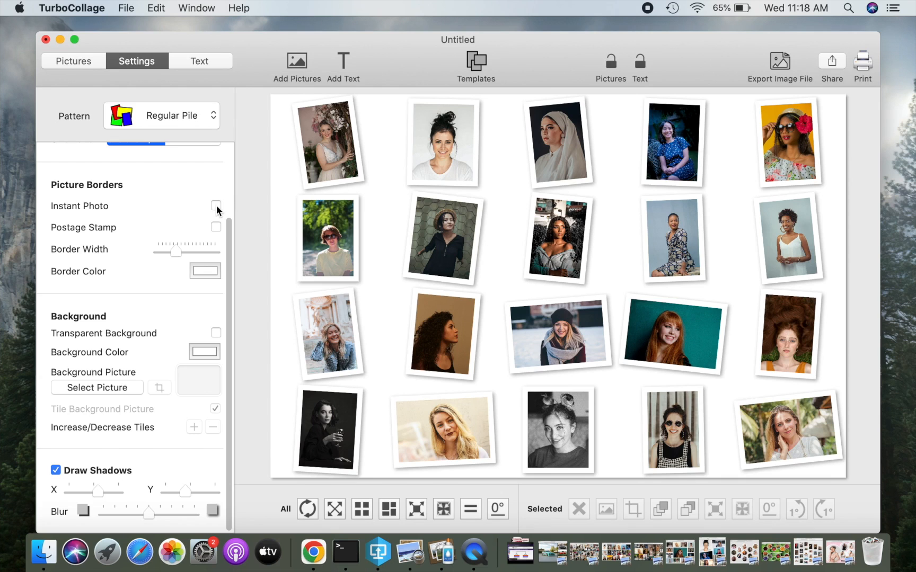
left_click(216, 227)
- Export the collage to the Desktop as collage.jpeg in JPEG image format, after looking through the available file formats
left_click(784, 62)
type("collage.jpeg")
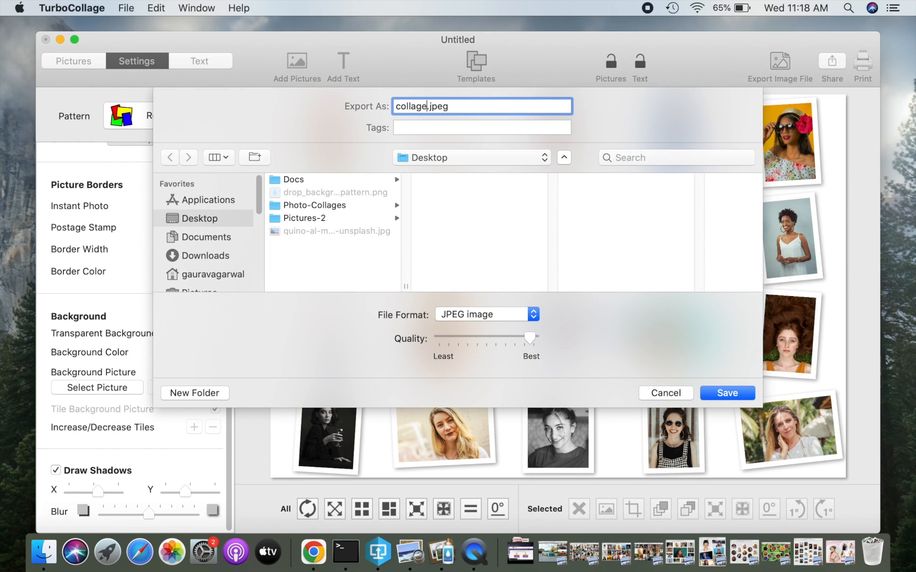
left_click(512, 314)
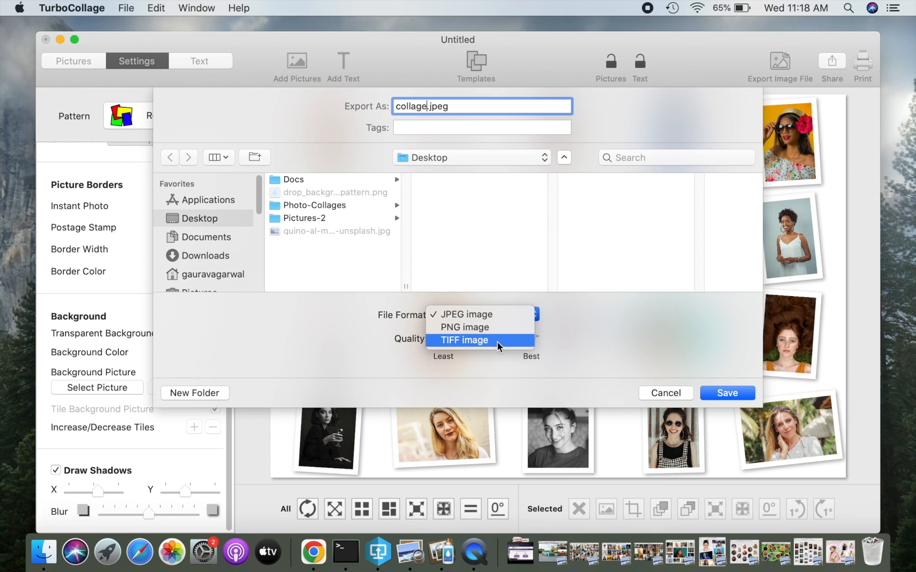
left_click(505, 314)
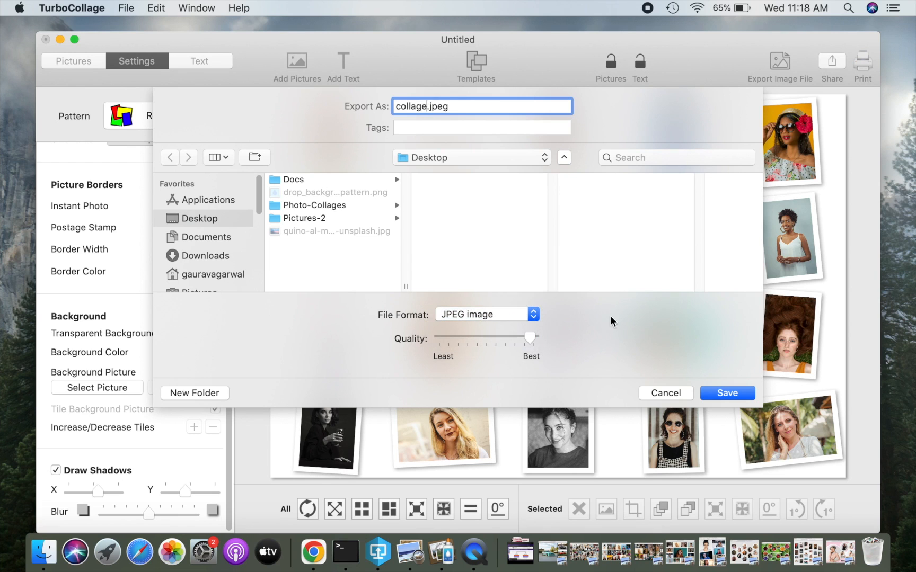
left_click(713, 390)
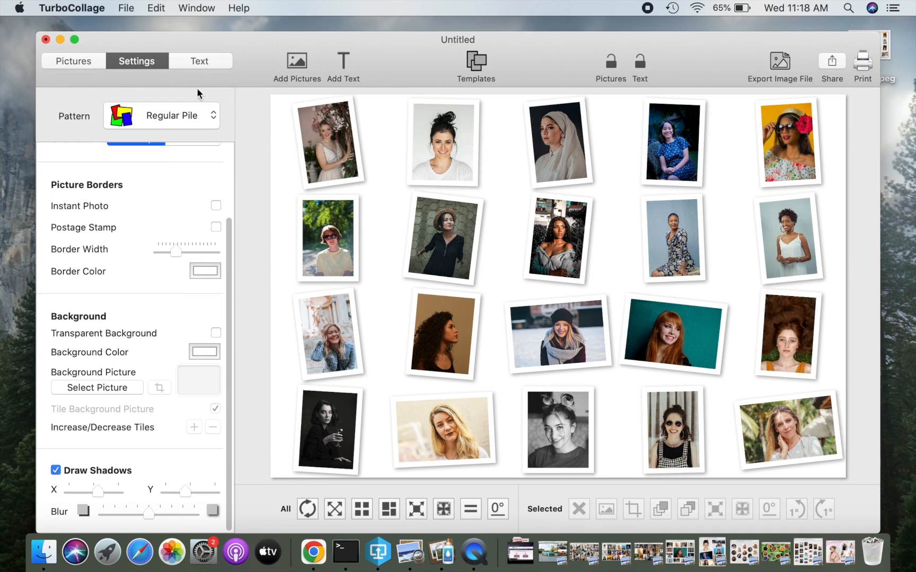
- View the exported collage.jpeg from the Desktop in Preview, and return to the collage in TurboCollage
left_click(60, 39)
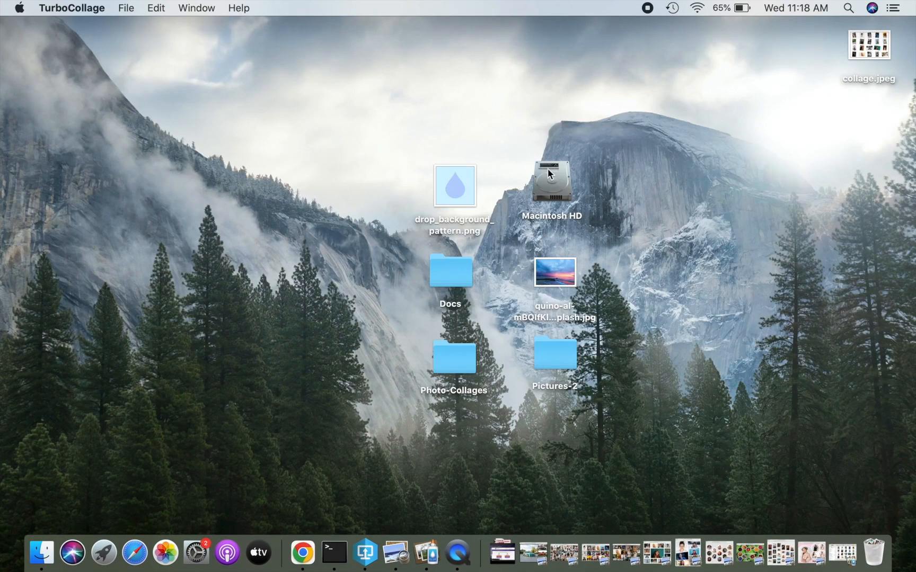
double_click(858, 47)
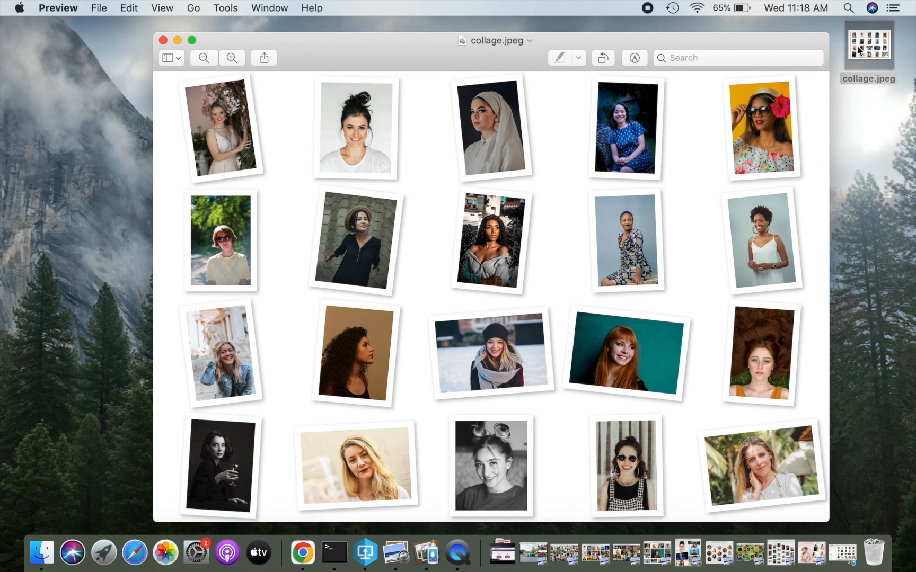
key("super+m")
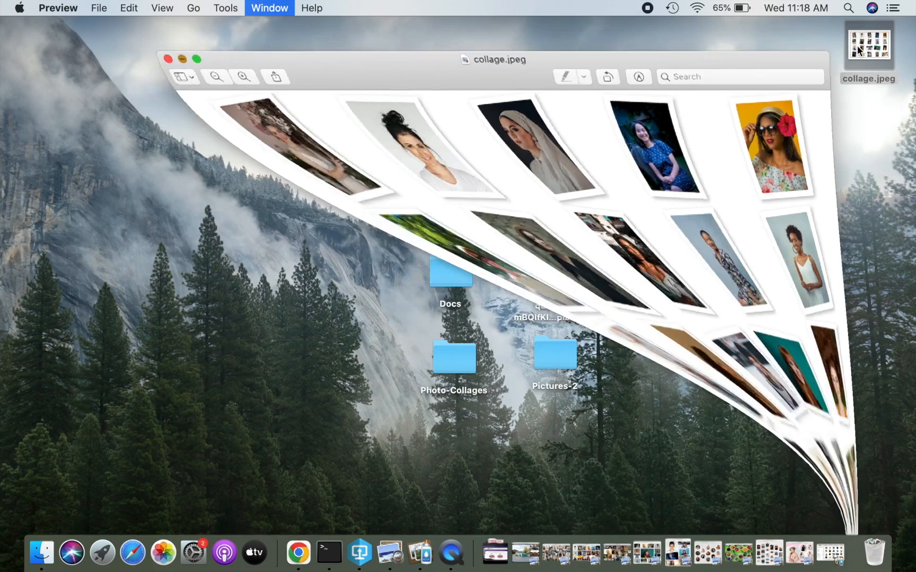
left_click(815, 551)
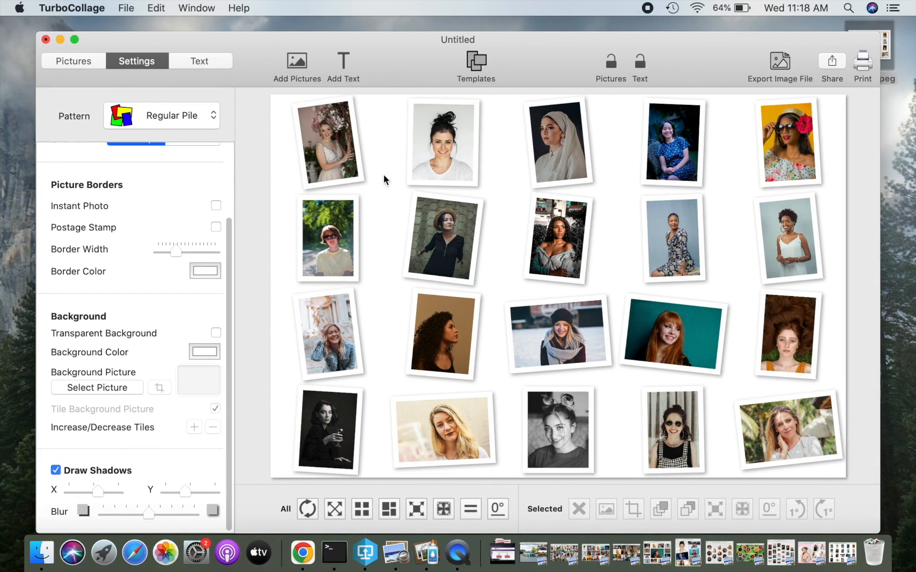
- Change the collage pattern to Advanced Pile, and try Square and Square 1 shapes for all pictures before setting them to Hexagon
left_click(207, 118)
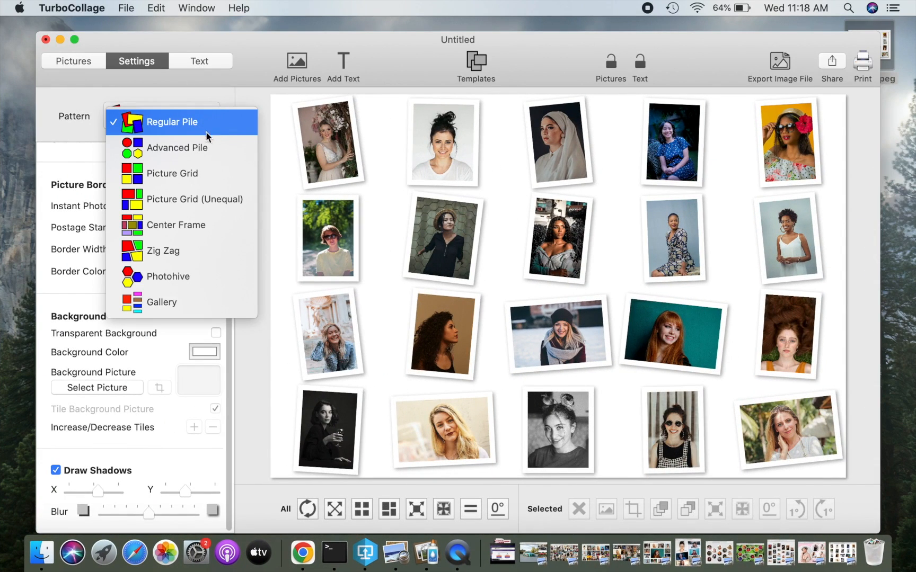
left_click(193, 157)
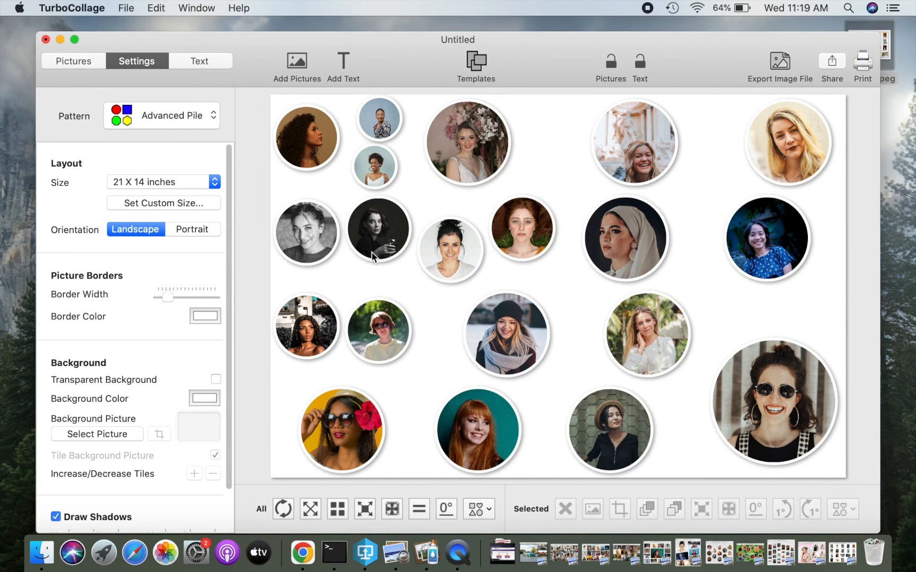
left_click(477, 509)
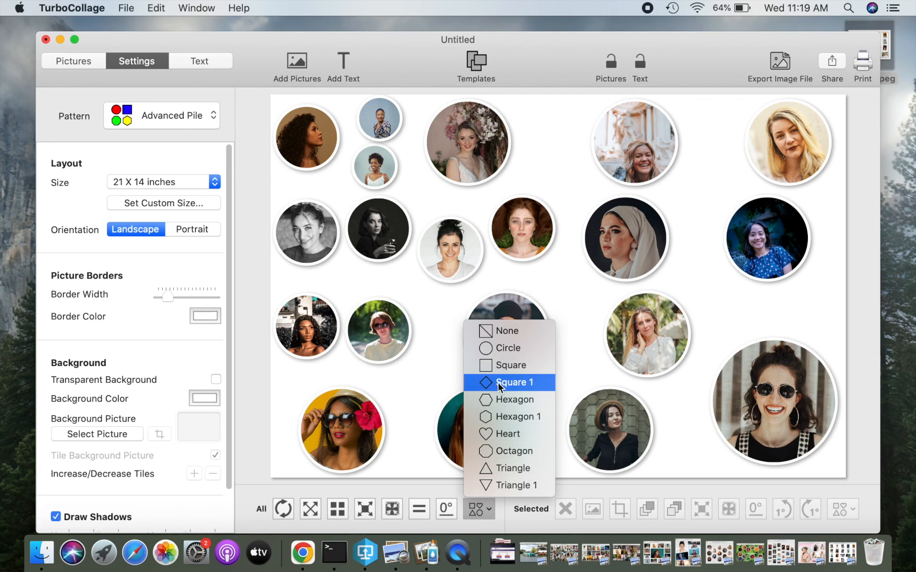
left_click(509, 365)
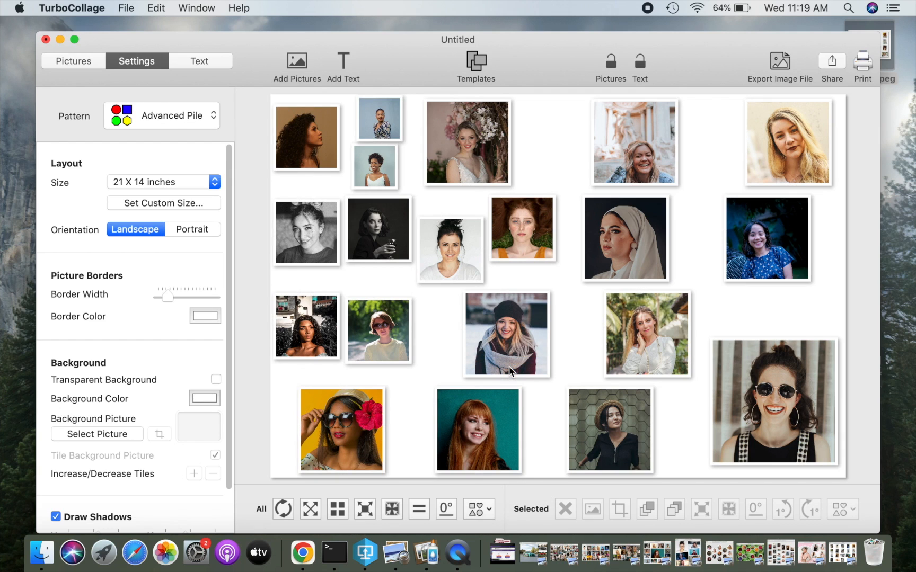
left_click(486, 507)
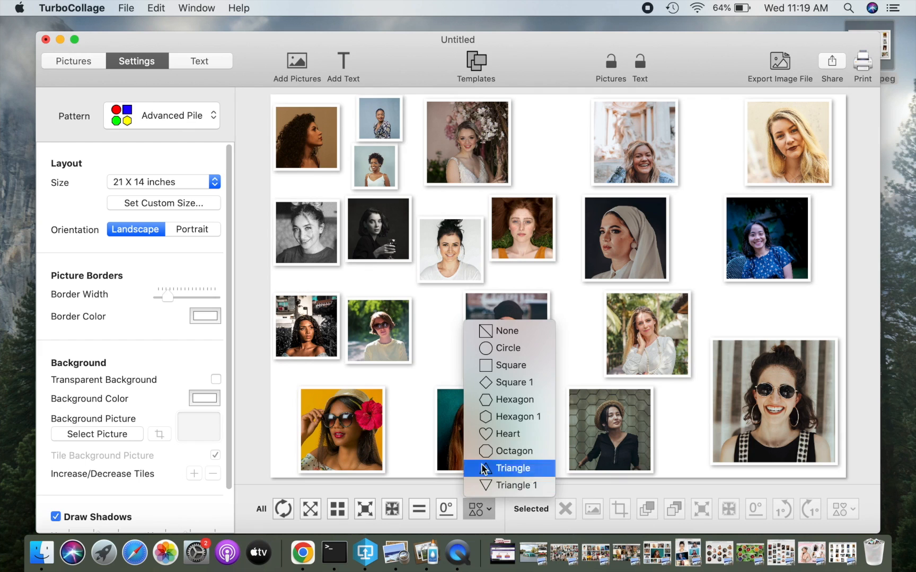
left_click(504, 382)
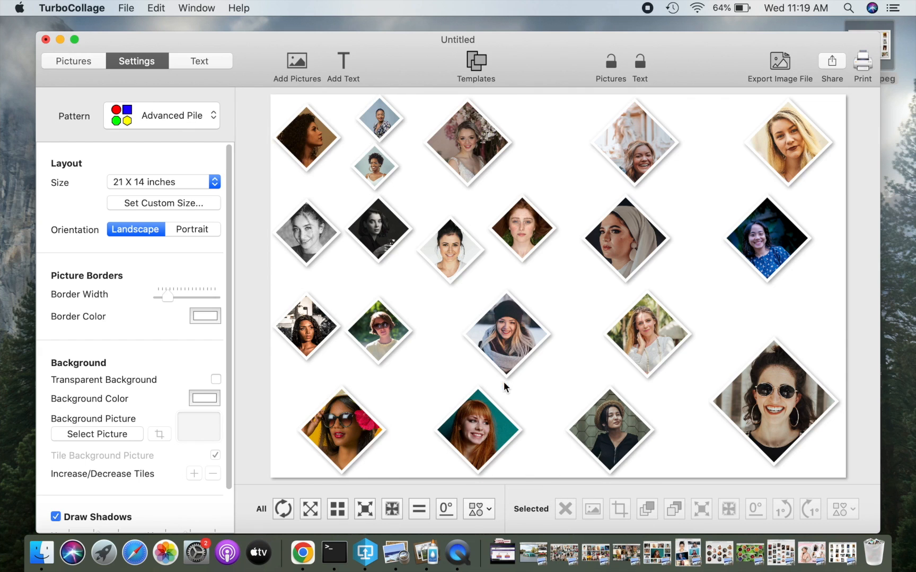
left_click(480, 510)
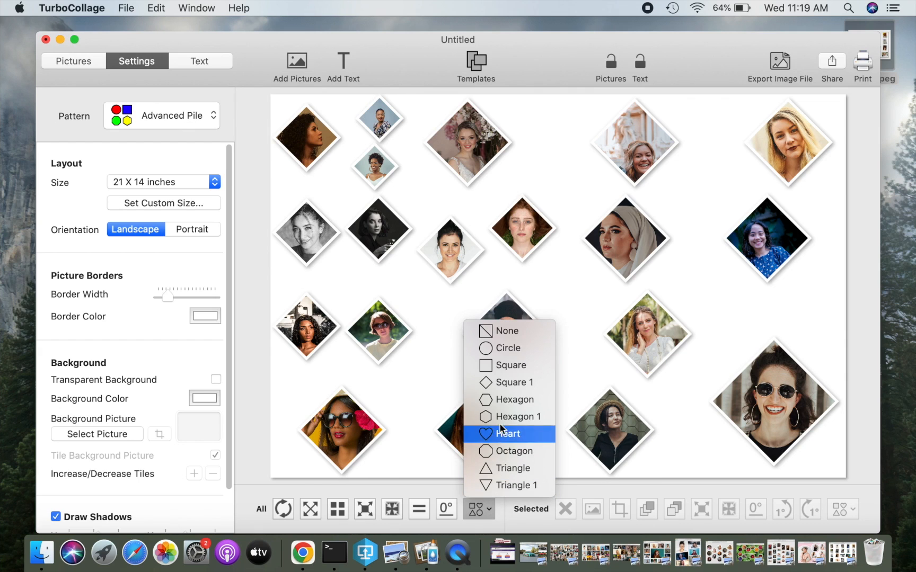
left_click(510, 400)
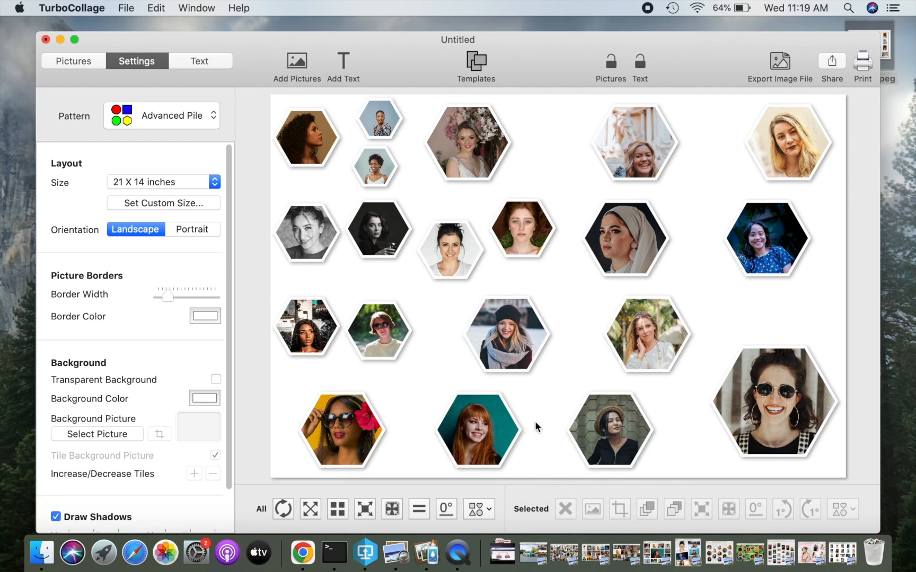
- Change the large picture of the woman in round sunglasses to a Circle and the blue-dress picture to a Square
left_click(762, 384)
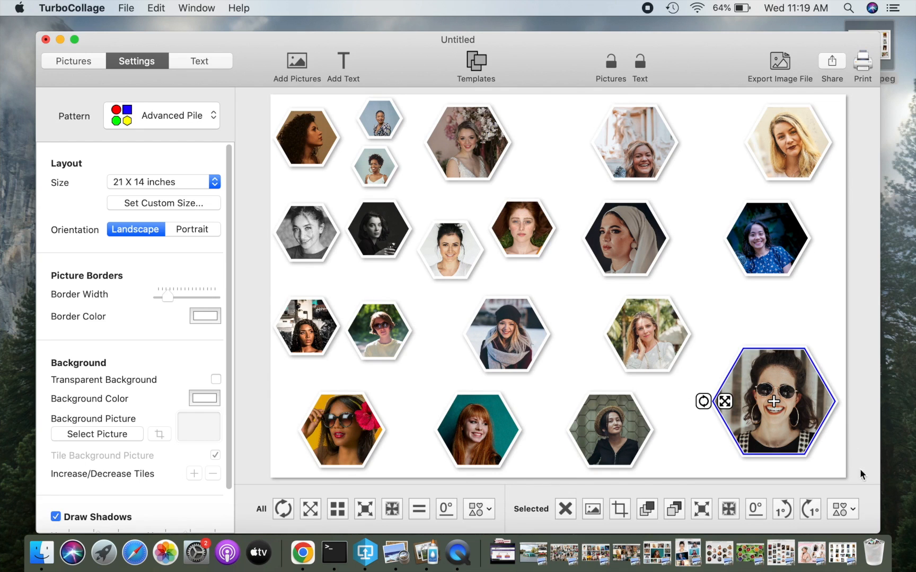
left_click(847, 514)
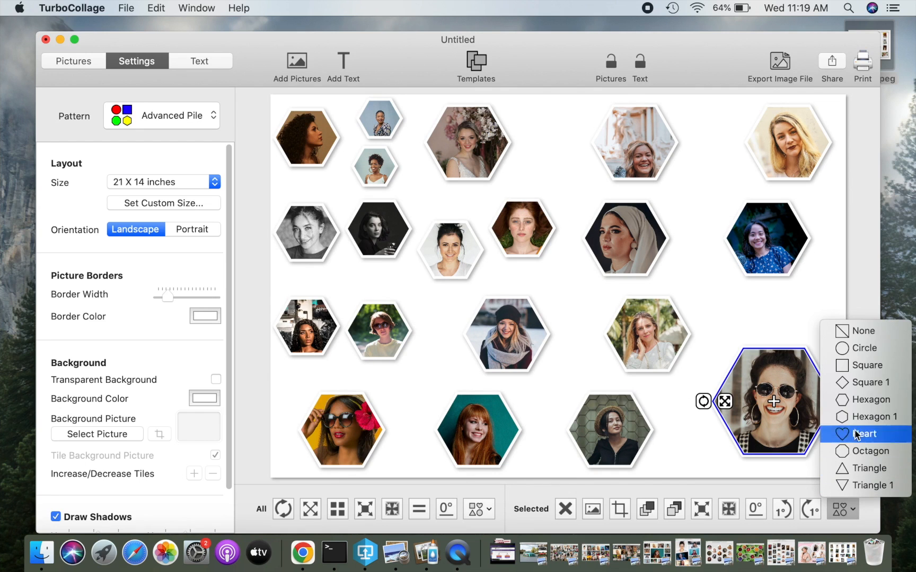
left_click(864, 348)
left_click(776, 259)
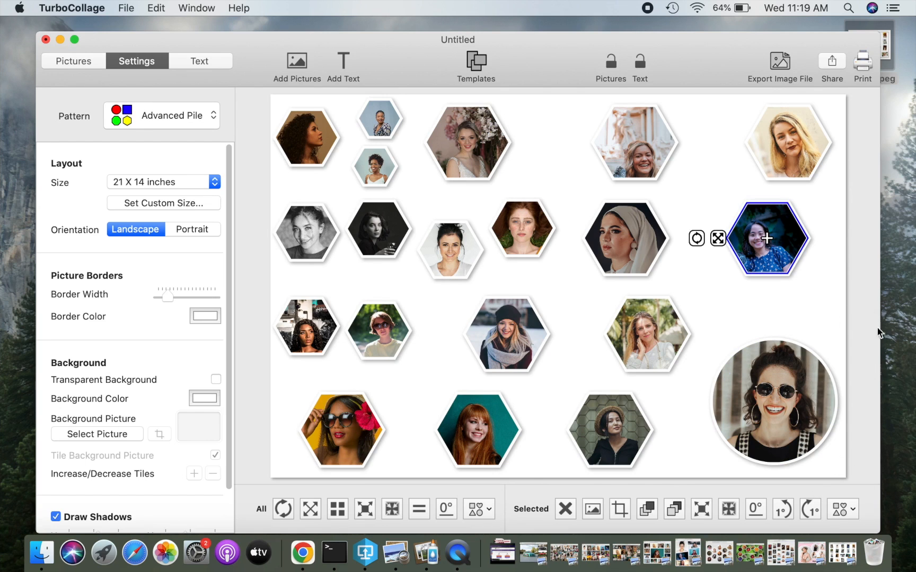
left_click(846, 512)
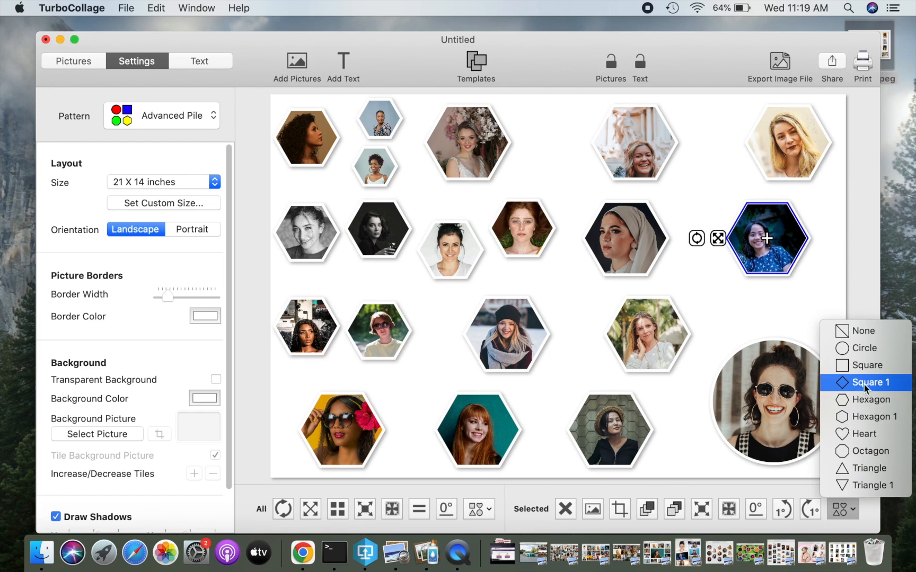
left_click(867, 365)
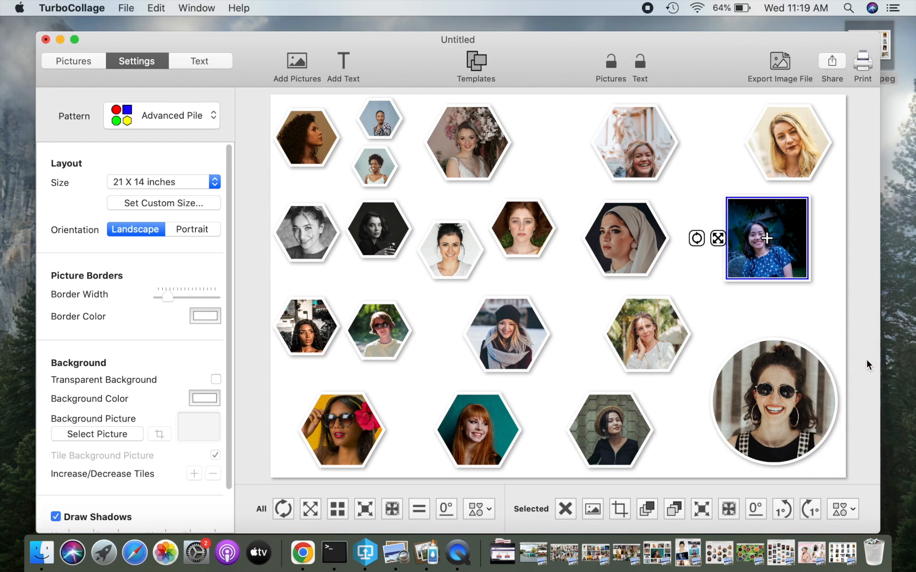
- Set the headscarf portrait's shape to Hexagon 1 and the picture of the woman in the black winter hat to Heart
left_click(625, 238)
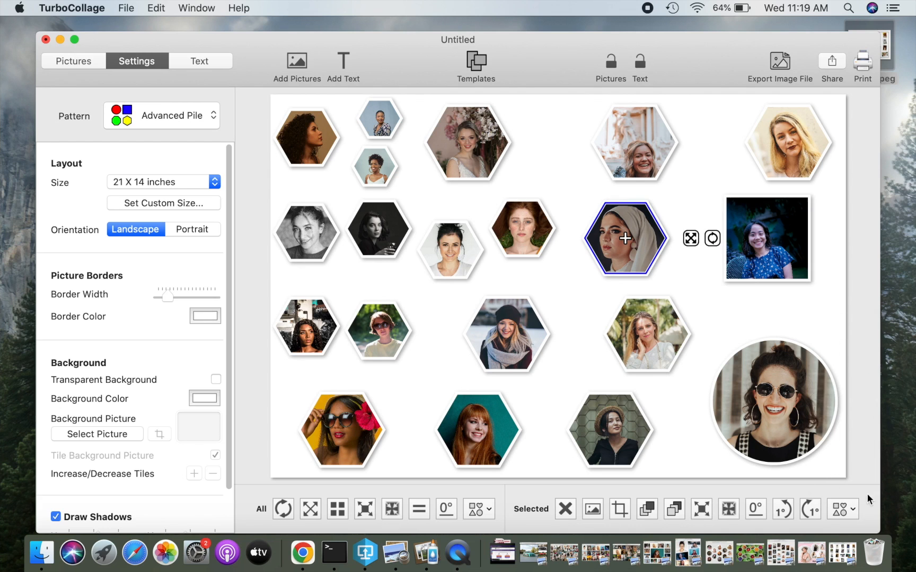
left_click(853, 509)
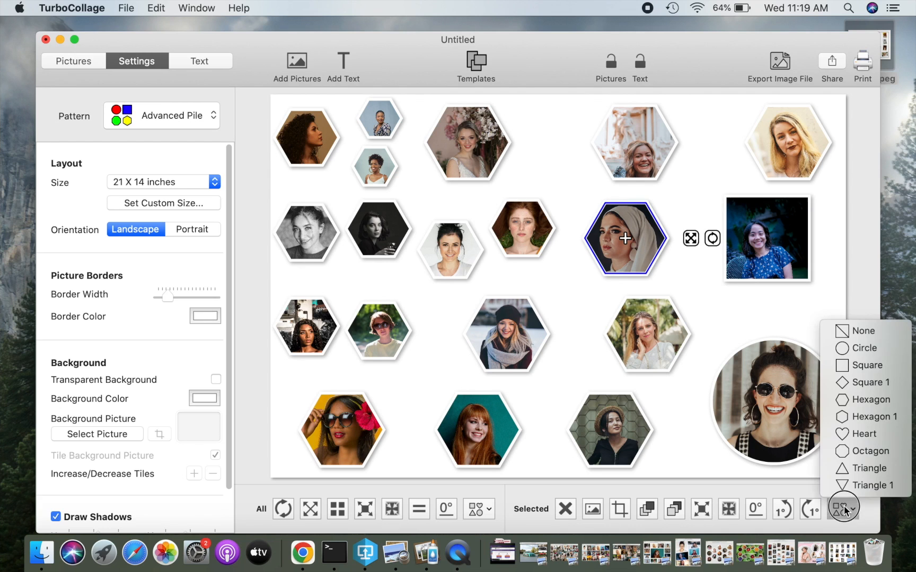
left_click(865, 417)
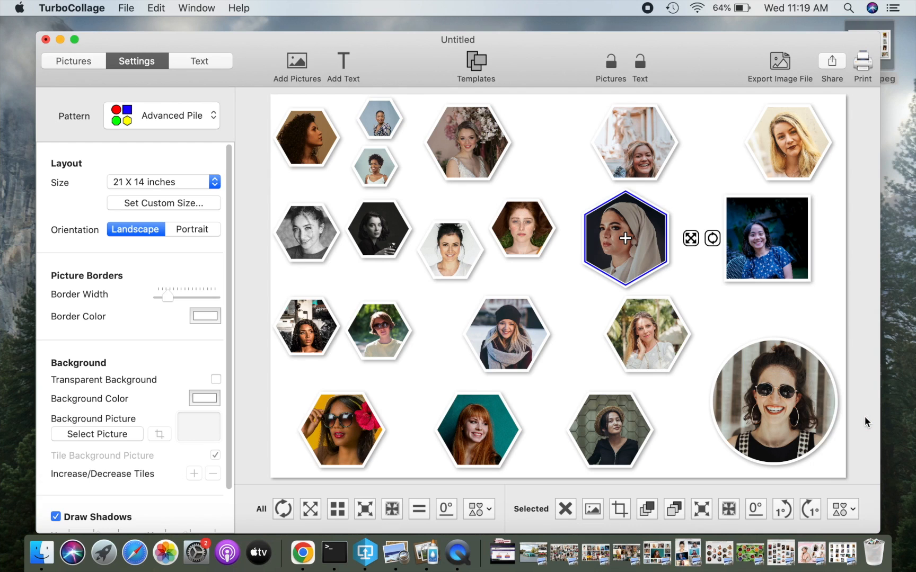
left_click(496, 334)
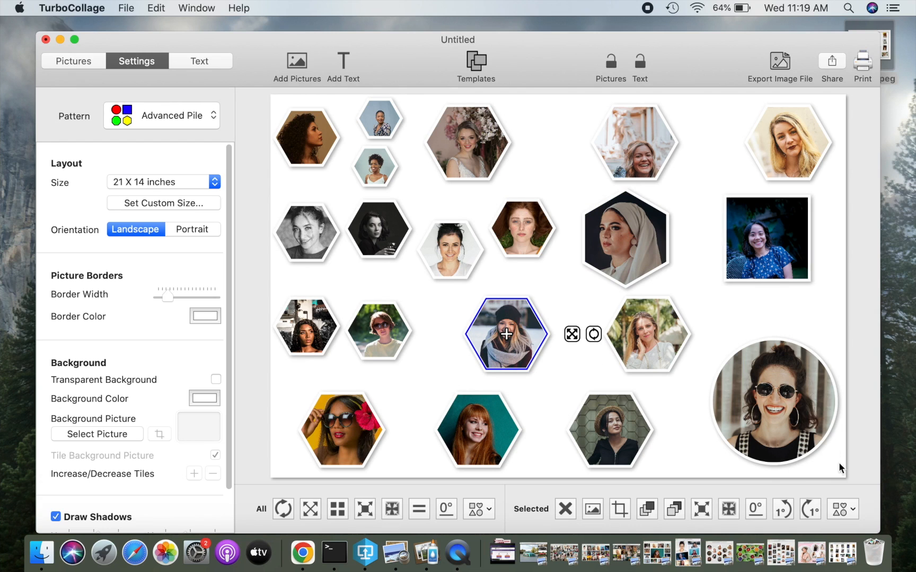
left_click(843, 509)
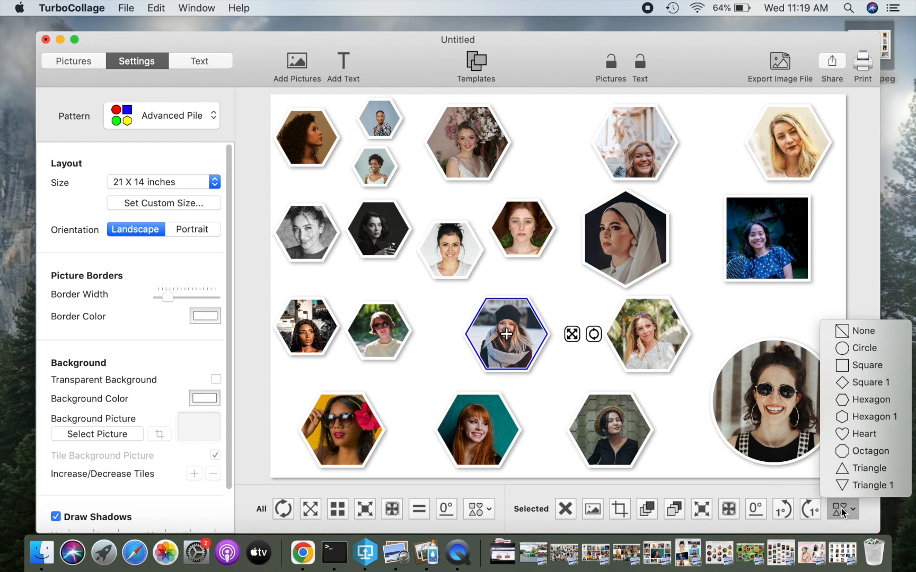
left_click(865, 432)
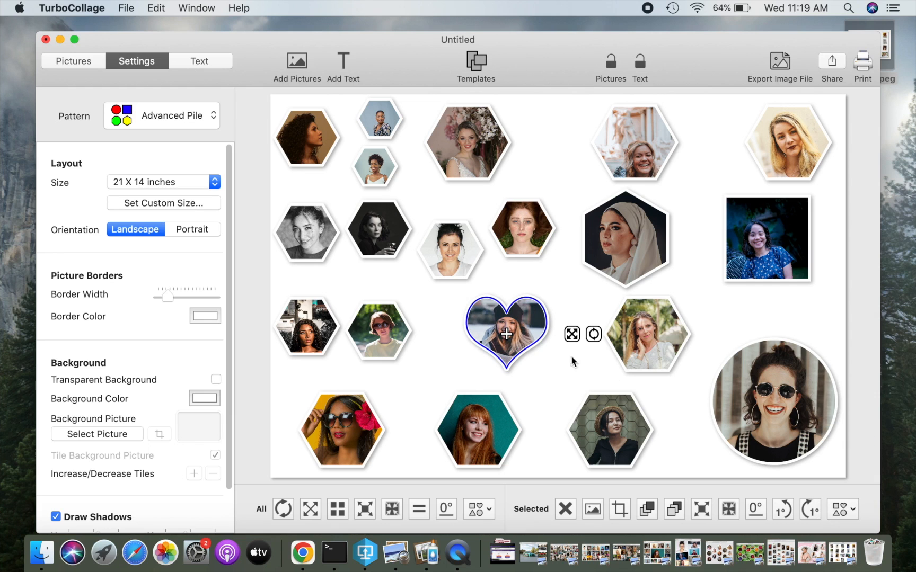
- Enlarge the hexagon picture of the person in sunglasses and white shirt, and move it close to the heart-shaped picture
left_click(385, 336)
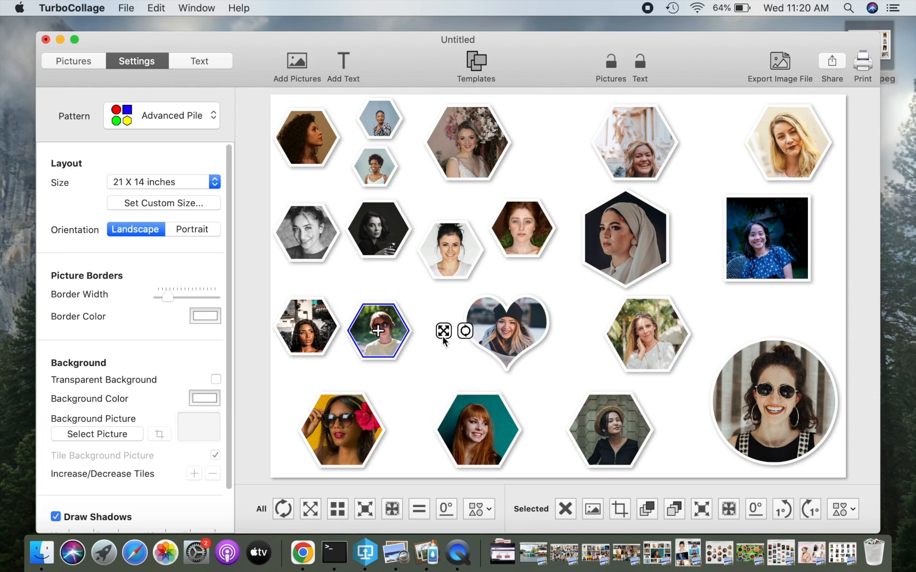
left_click_drag(444, 332, 475, 330)
left_click_drag(394, 331, 434, 338)
- Crop the hexagon picture of the woman among the blossoms tightly around her face
left_click(465, 151)
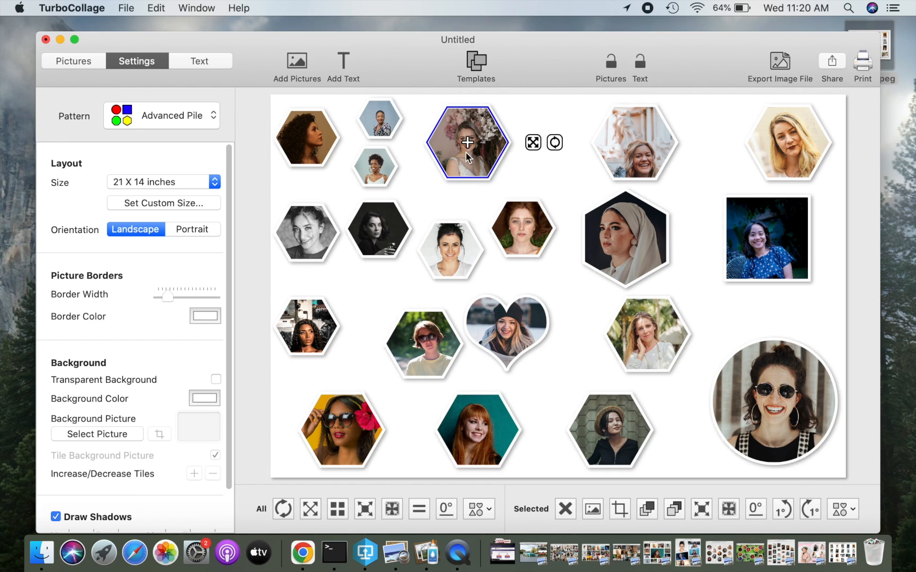
left_click(619, 509)
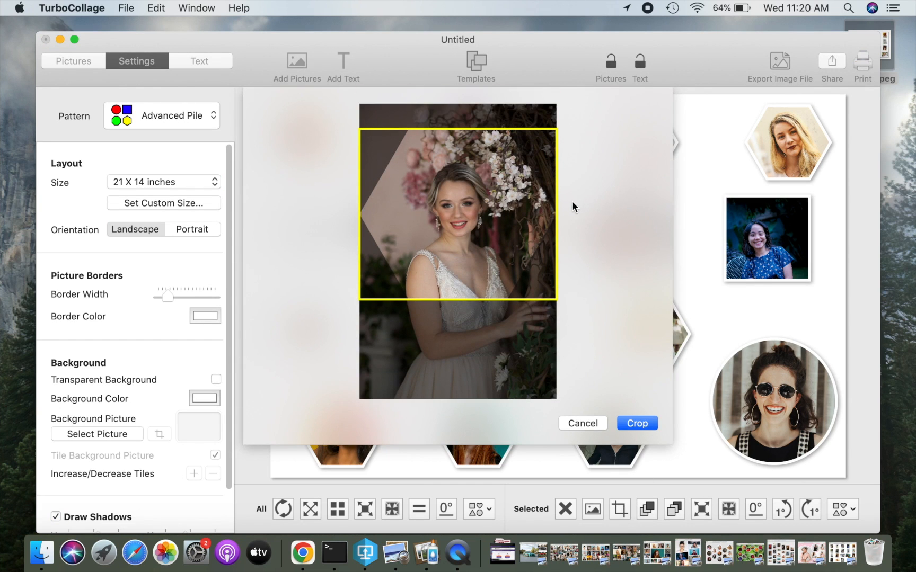
left_click_drag(555, 204, 460, 207)
left_click_drag(419, 241, 467, 189)
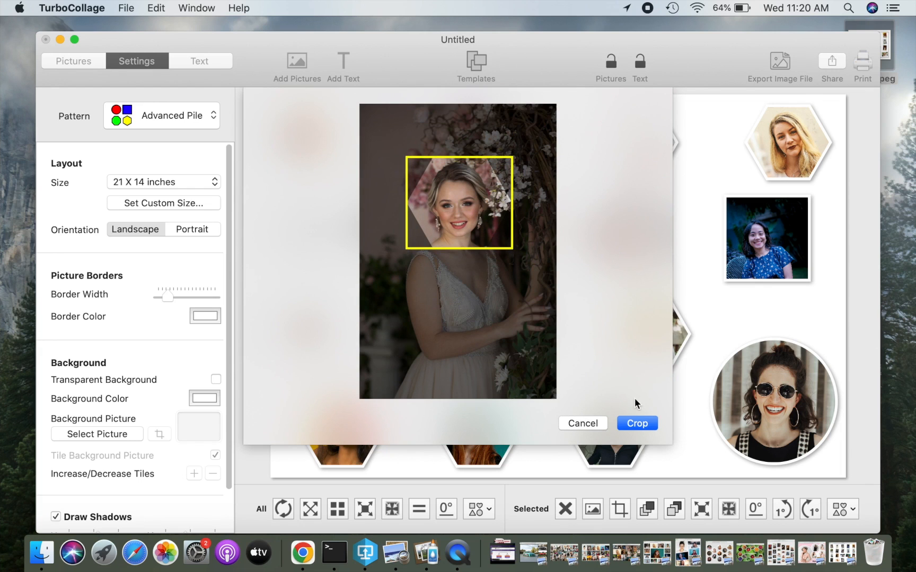
left_click(634, 424)
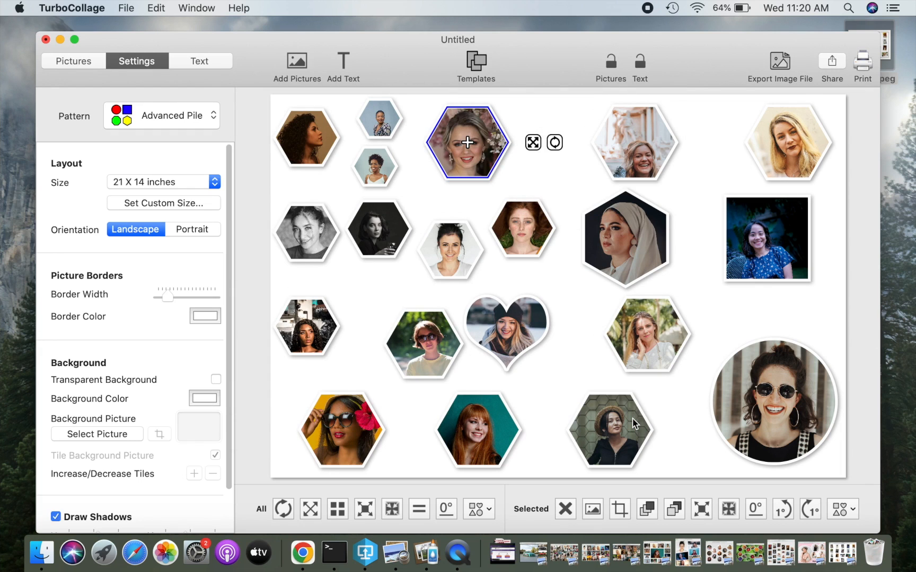
- Change the collage pattern to Picture Grid and swap the first and third pictures of the third row
left_click(203, 124)
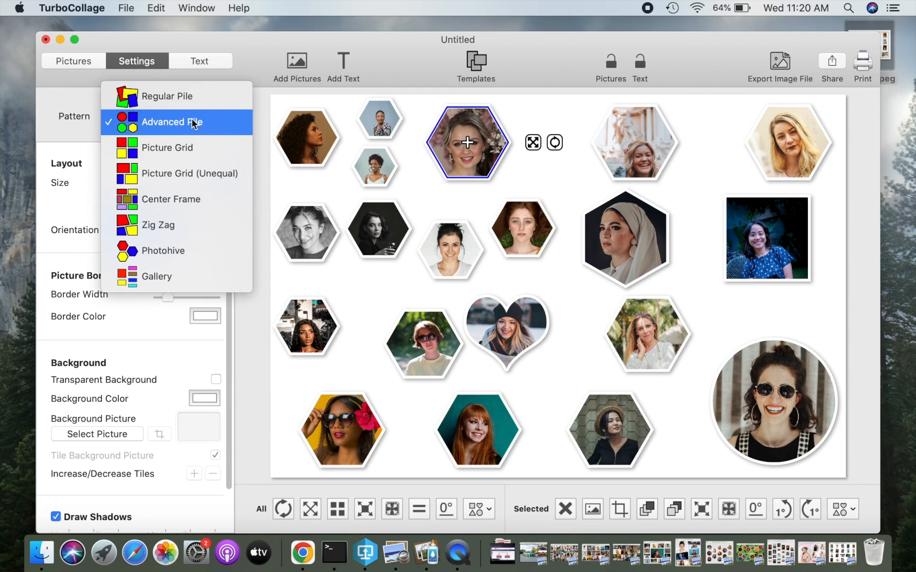
left_click(193, 147)
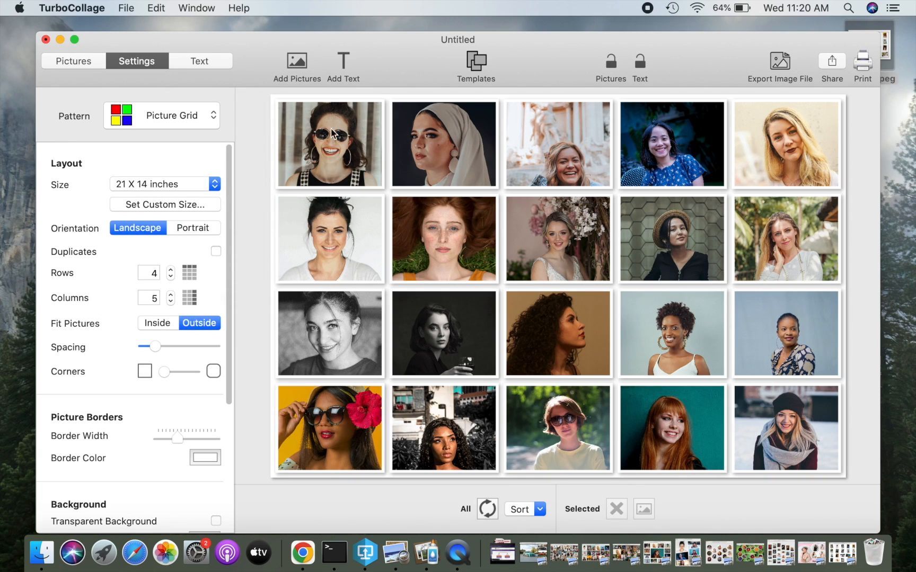
left_click_drag(339, 336, 546, 328)
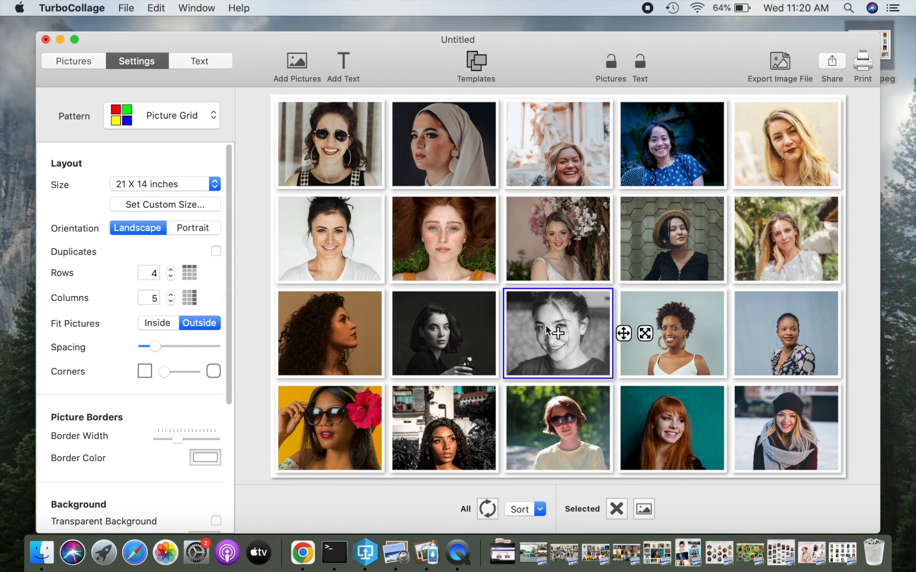
- Zoom in on the dark portrait in the third row, and sort all pictures Ascending by Name
left_click(434, 336)
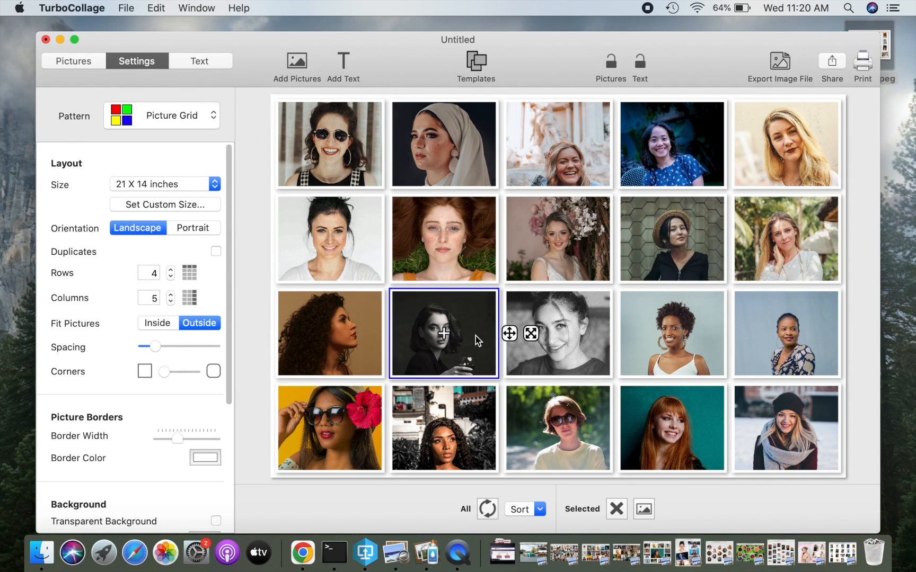
mouse_move(531, 333)
left_mouse_down()
mouse_move(563, 336)
mouse_move(519, 336)
left_mouse_up()
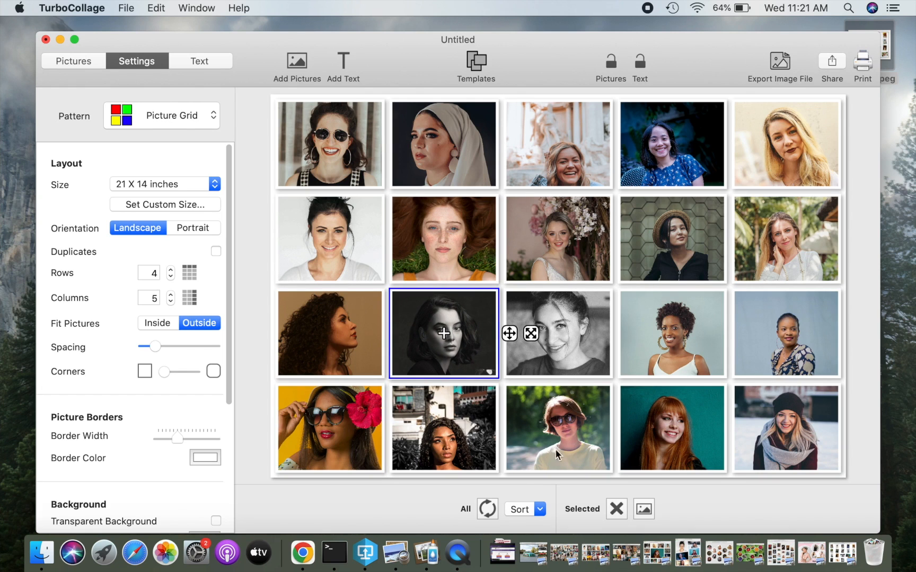
left_click(534, 509)
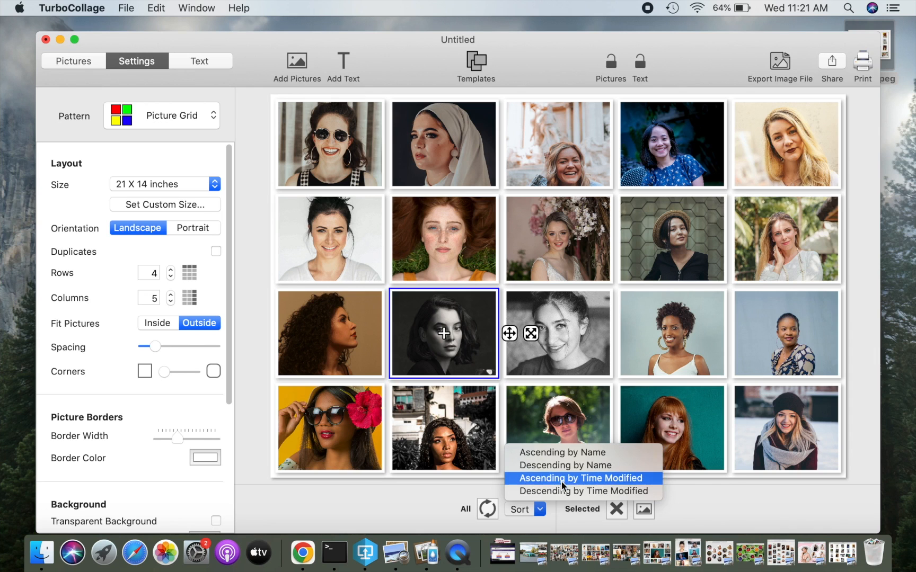
left_click(558, 452)
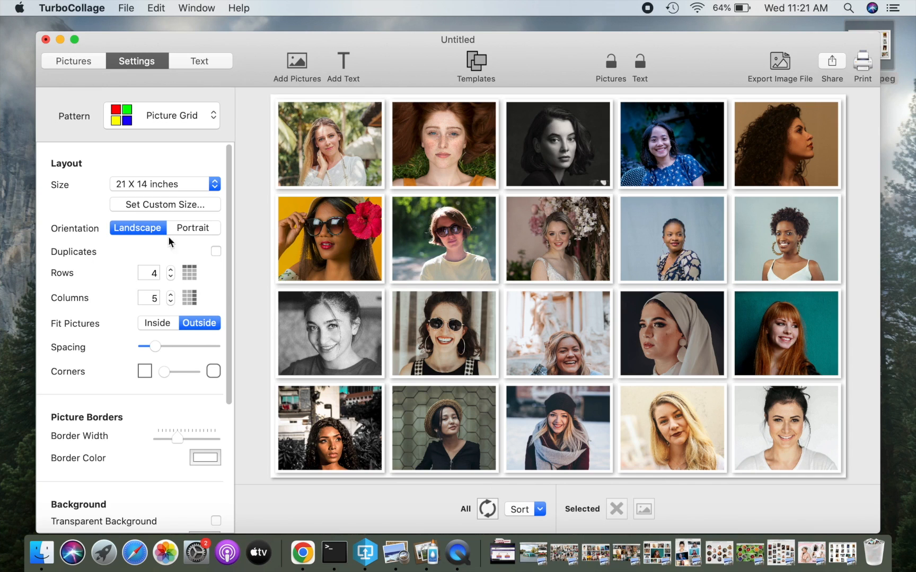
- Try a grid of 5 rows and 6 columns before returning to 4 rows and 5 columns
left_click(171, 270)
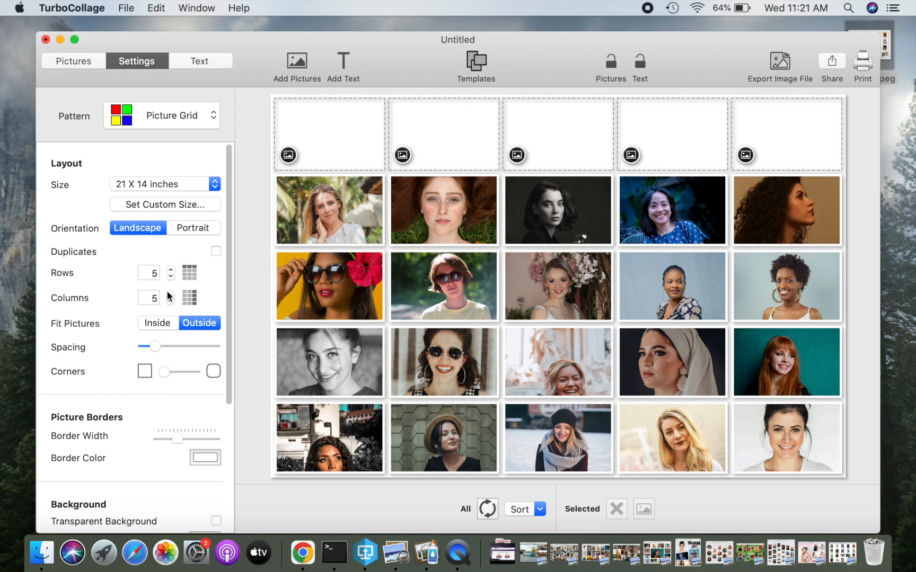
left_click(171, 295)
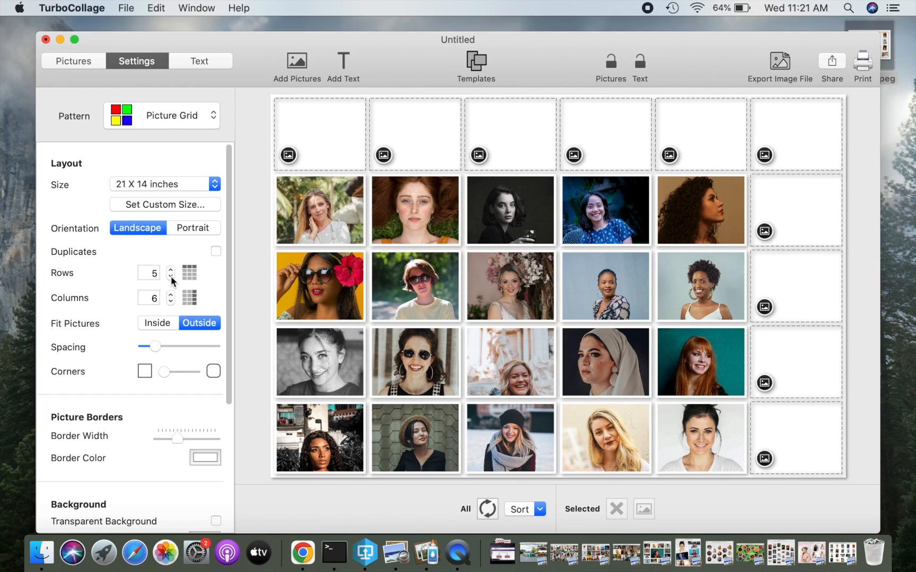
left_click(170, 276)
left_click(170, 300)
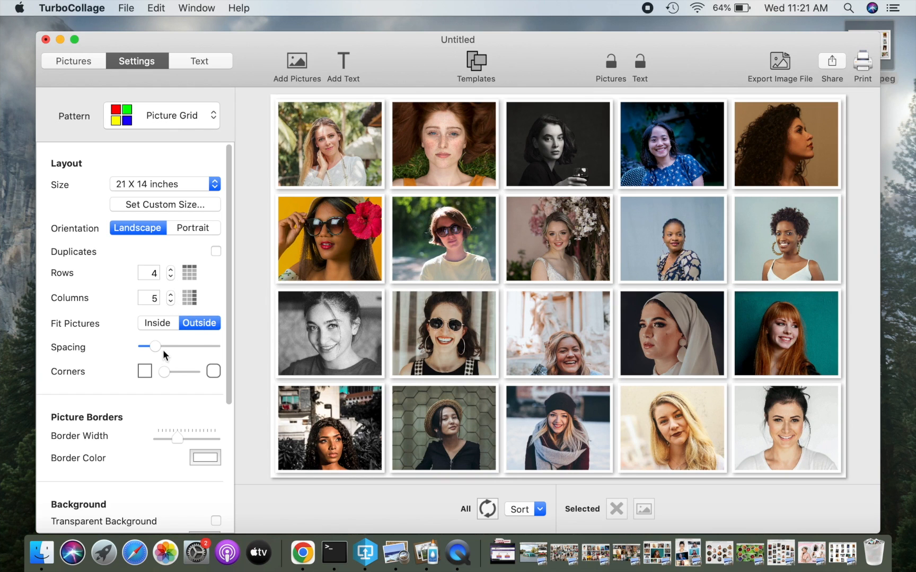
- Widen the spacing between the grid pictures and keep their corners fully square
mouse_move(155, 346)
left_mouse_down()
mouse_move(201, 345)
mouse_move(171, 345)
left_mouse_up()
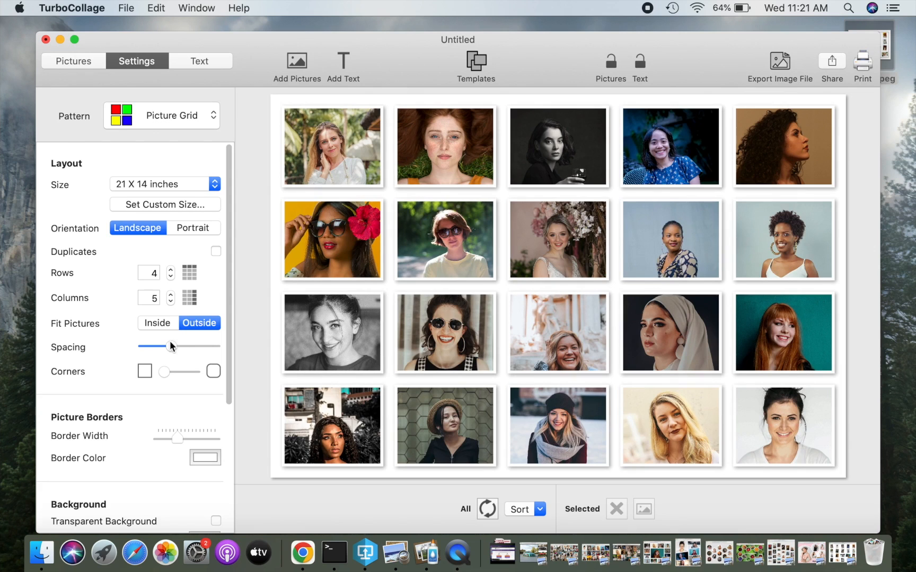
mouse_move(167, 372)
left_mouse_down()
mouse_move(206, 376)
mouse_move(151, 373)
left_mouse_up()
- Try Brown and Black as the picture border color before setting it back to White
left_click(206, 457)
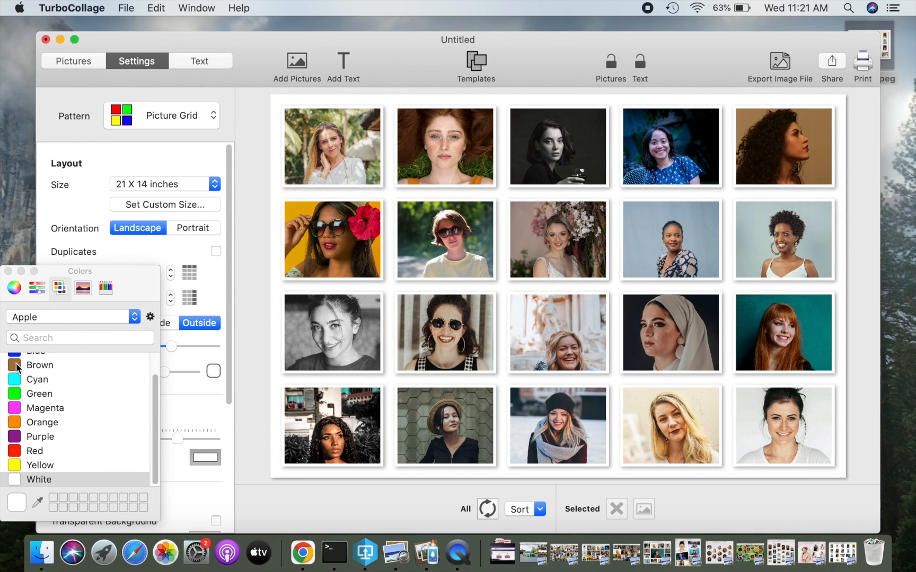
left_click(17, 366)
scroll(16, 379, "up", 2)
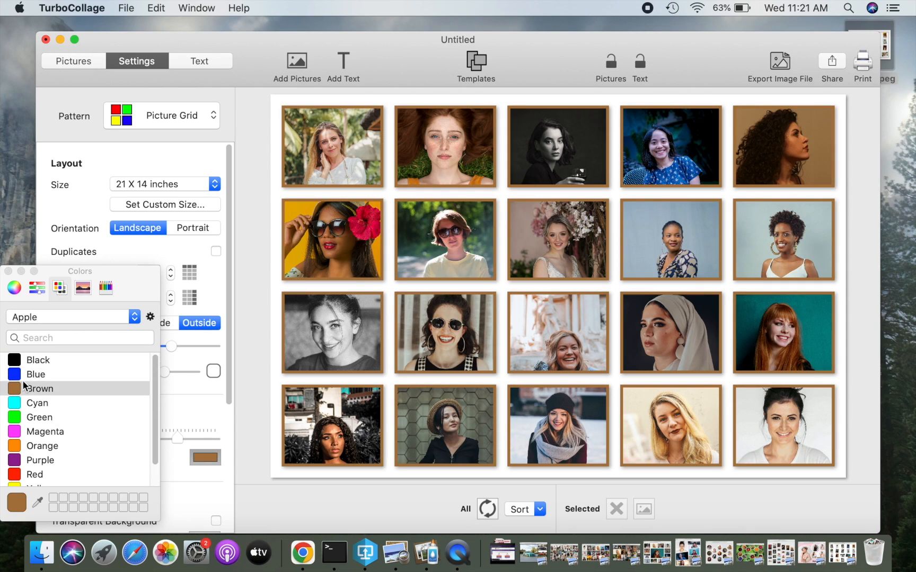
left_click(18, 360)
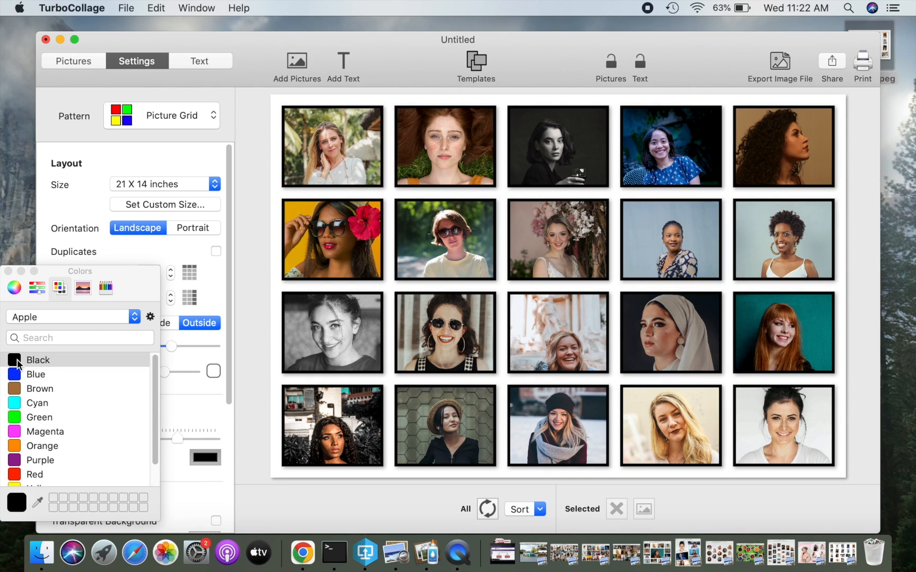
scroll(62, 402, "down", 2)
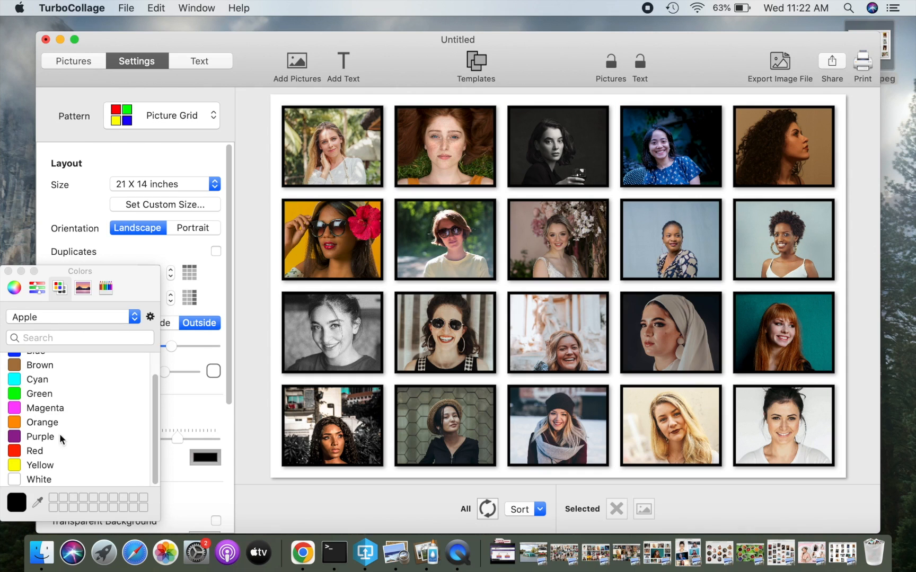
left_click(12, 479)
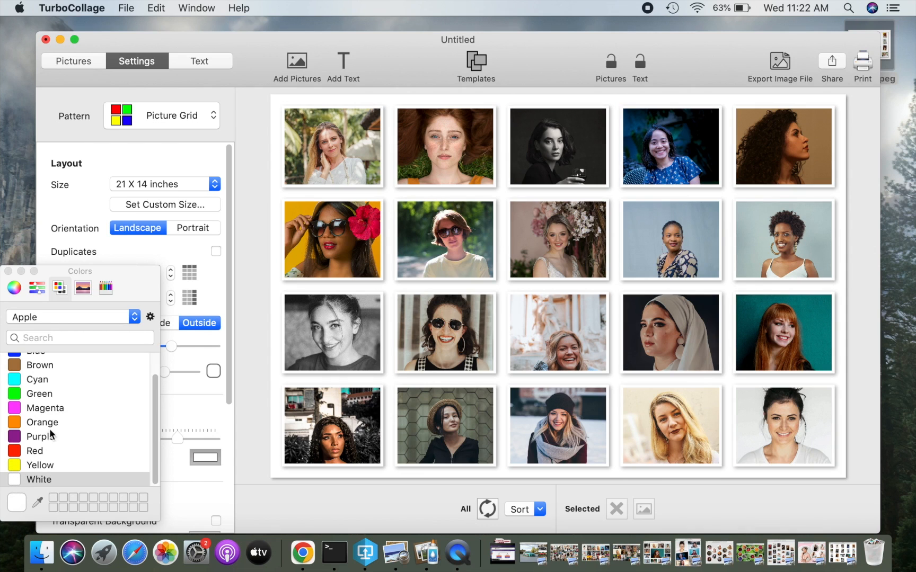
left_click(7, 271)
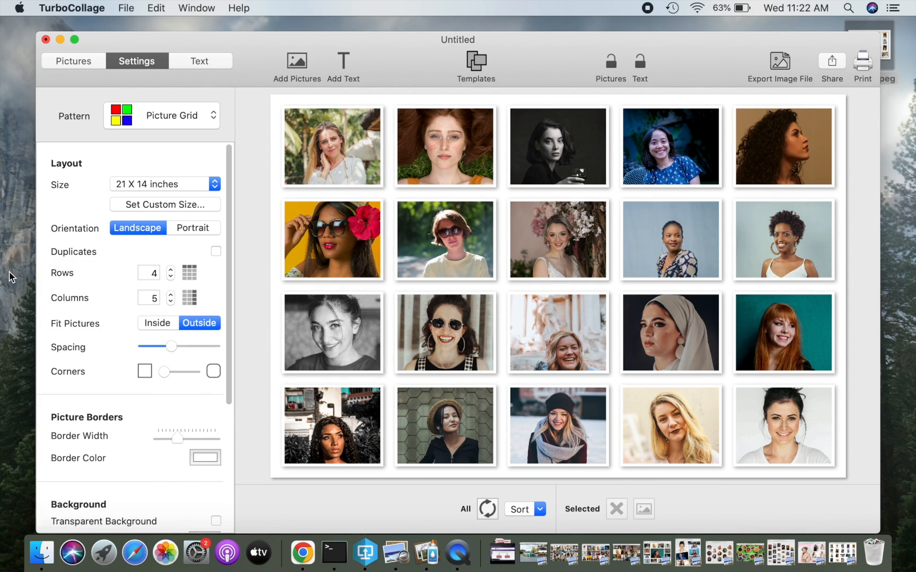
- Thicken the picture borders and set the pictures to fit Inside their grid cells
left_click_drag(177, 438, 198, 441)
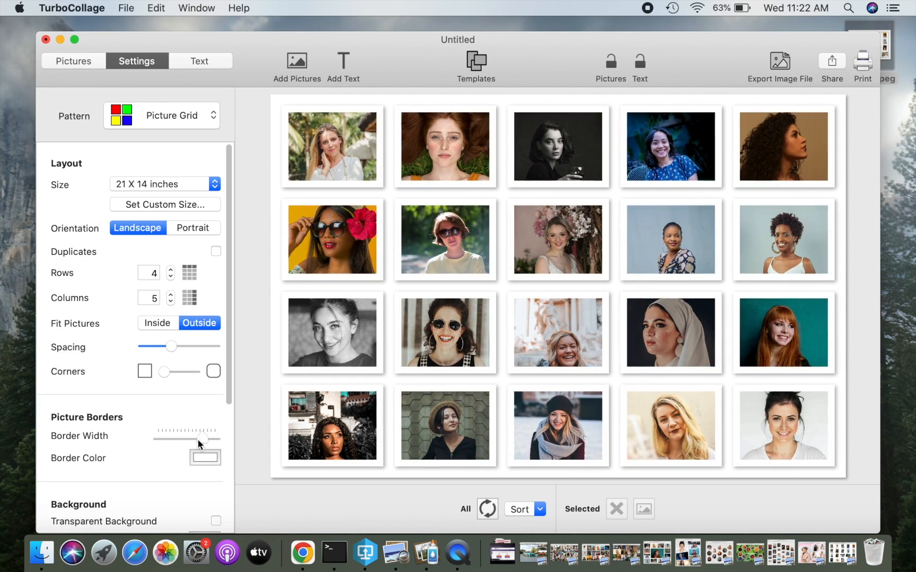
left_click(159, 323)
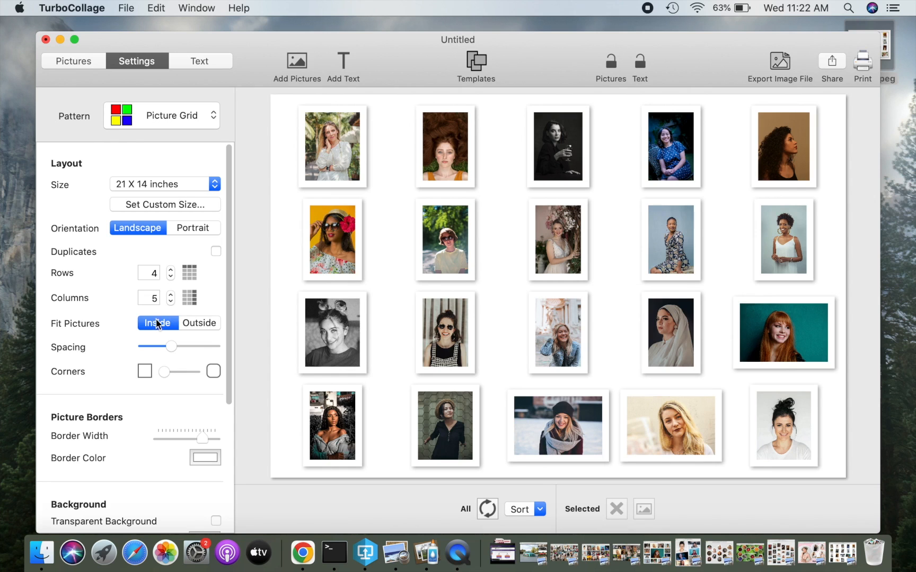
- Switch the collage pattern to Picture Grid (Unequal) and generate several new arrangements of all the pictures
left_click(183, 117)
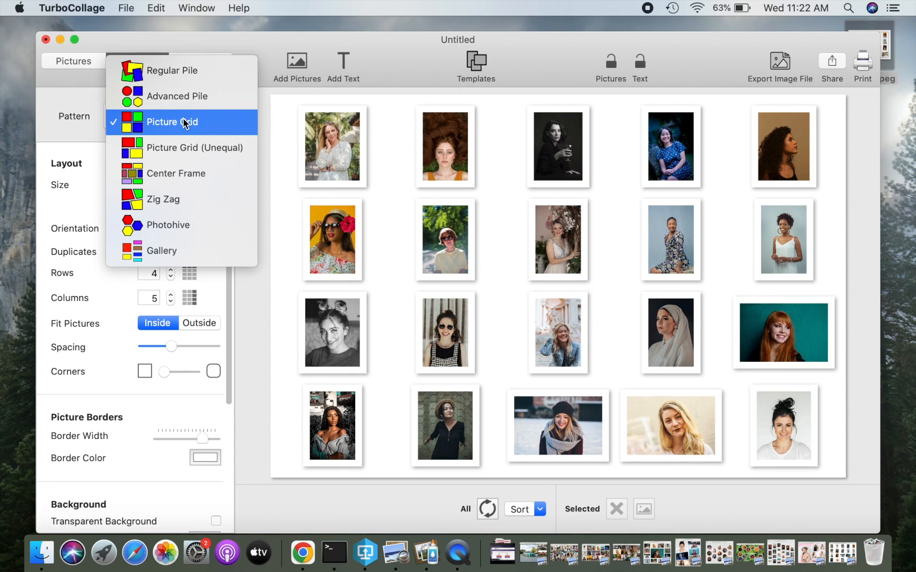
left_click(206, 152)
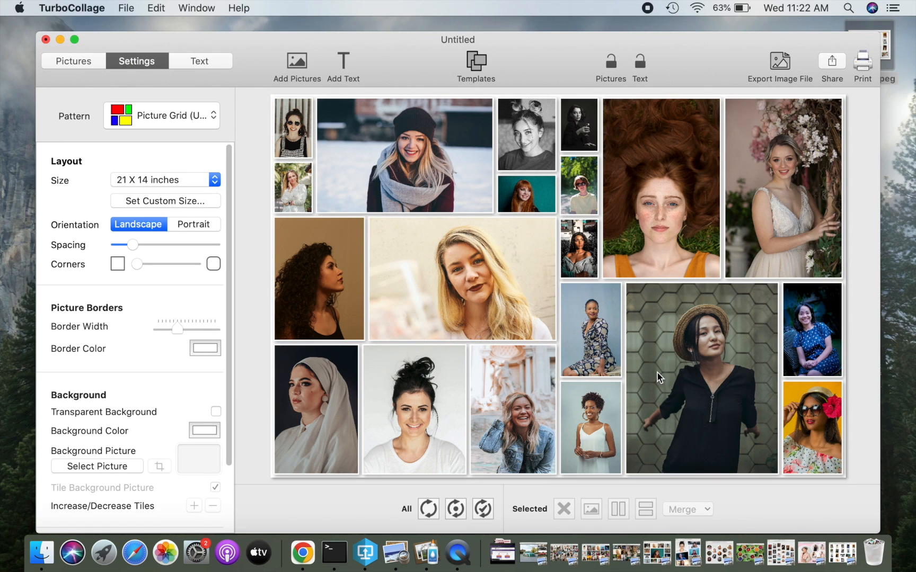
left_click(482, 512)
left_click(482, 512)
left_click(483, 512)
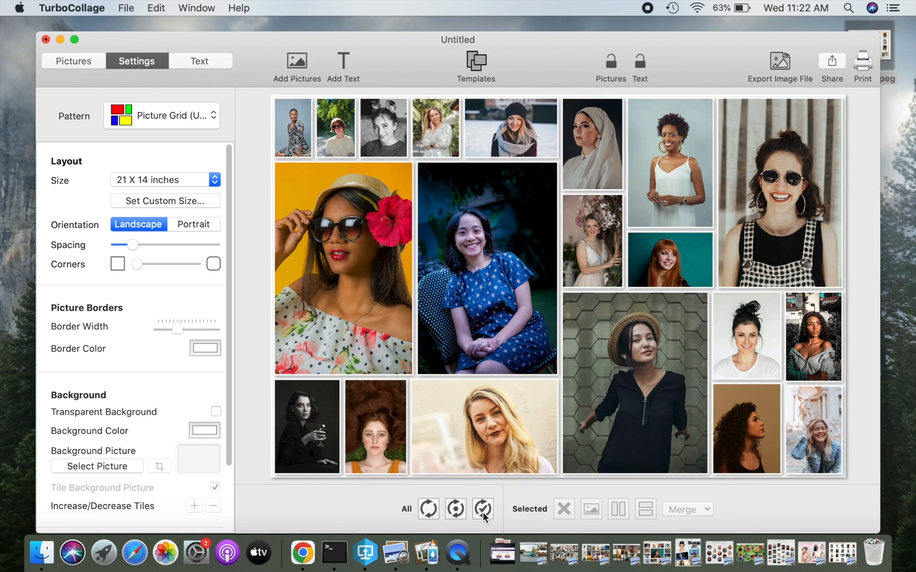
left_click(483, 513)
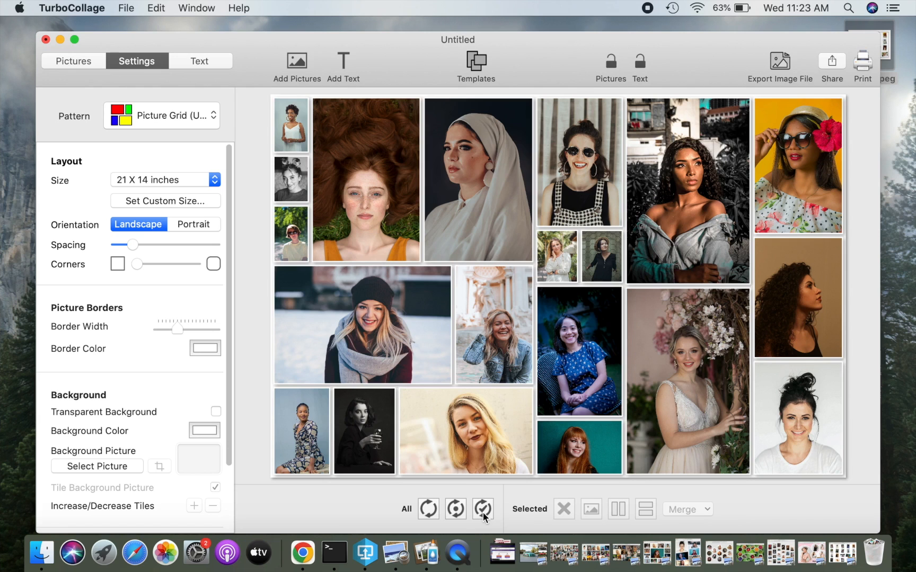
- View the photo-grid-4-layout.jpeg example in Preview, and start a new collage with the Picture Grid (Unequal) pattern
left_click(533, 552)
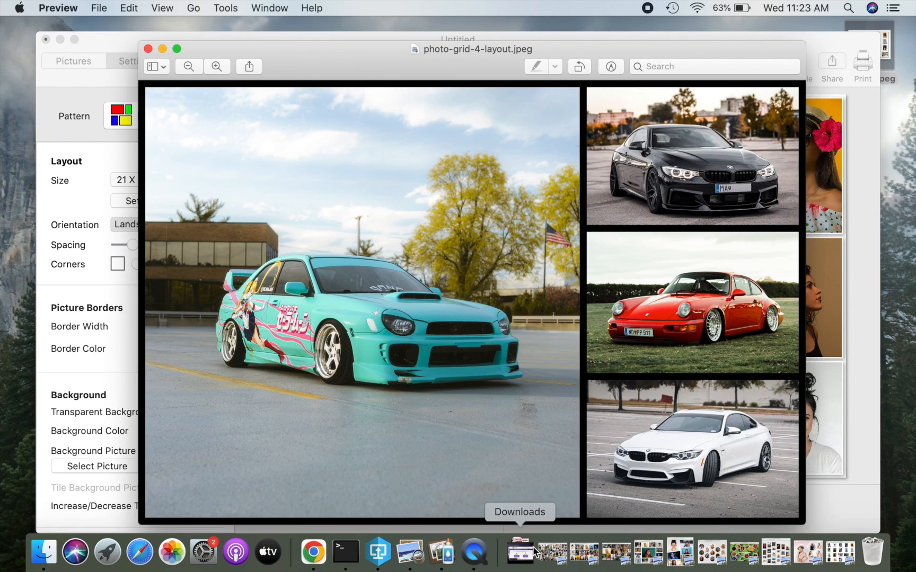
left_click(163, 49)
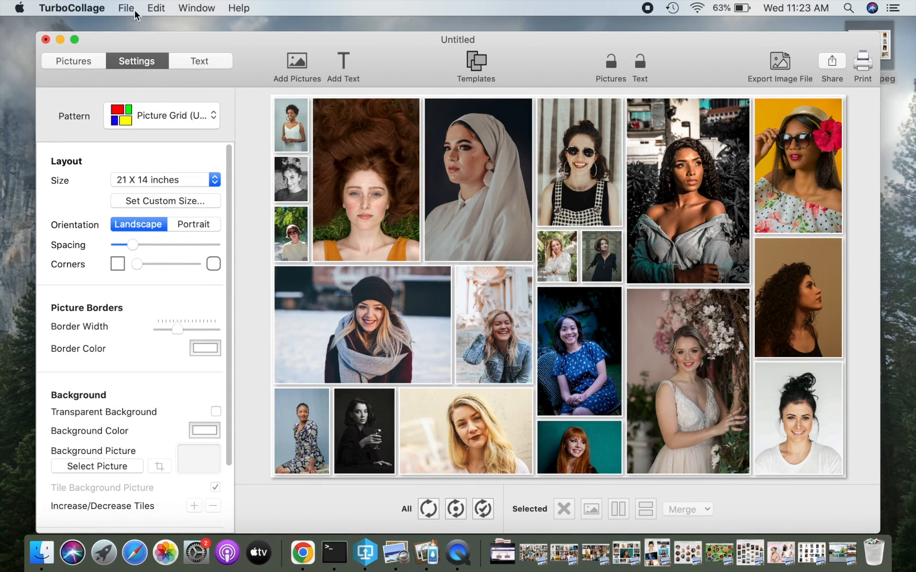
left_click(135, 11)
left_click(136, 25)
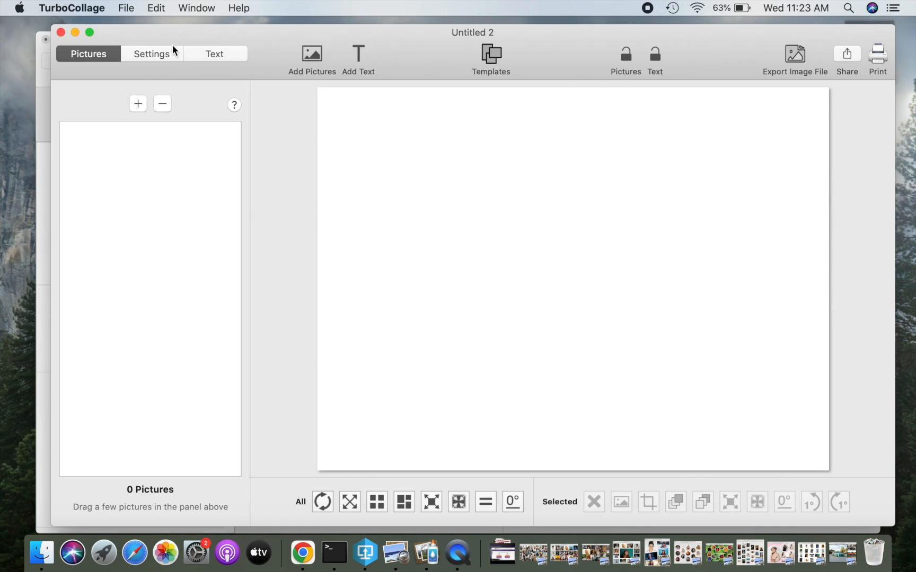
left_click(158, 50)
left_click(194, 108)
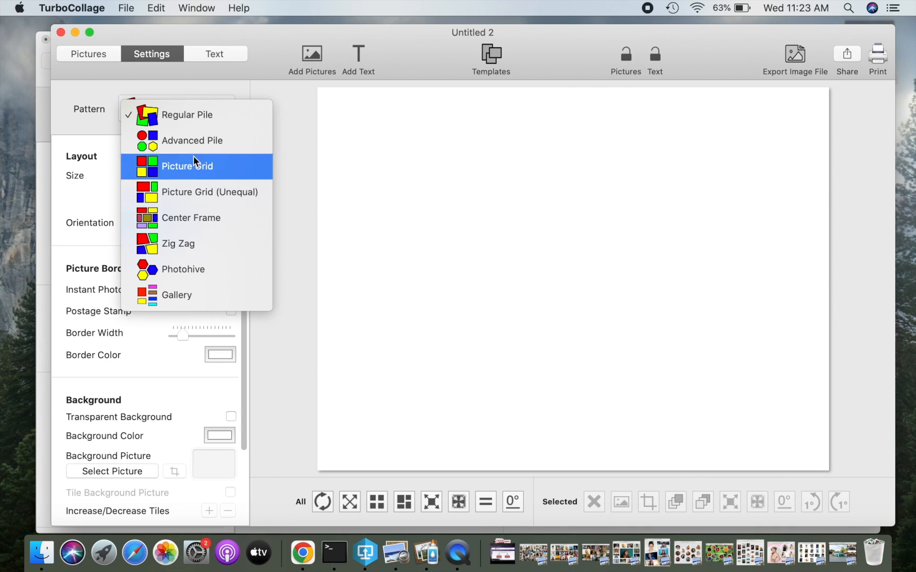
left_click(188, 183)
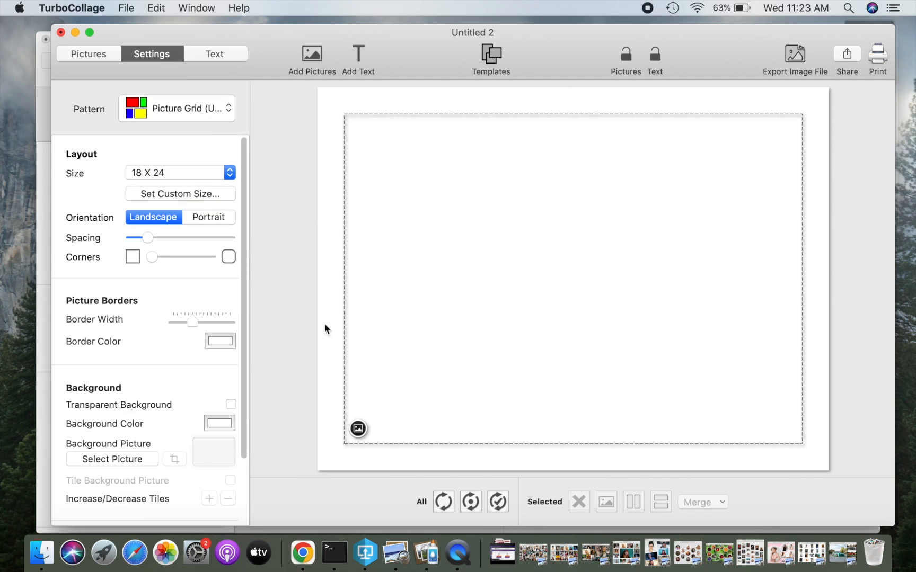
- Split the blank grid into a wide left cell and a narrow right column divided into three stacked cells
left_click(525, 281)
left_click(634, 502)
left_click_drag(593, 310, 677, 300)
left_click(726, 260)
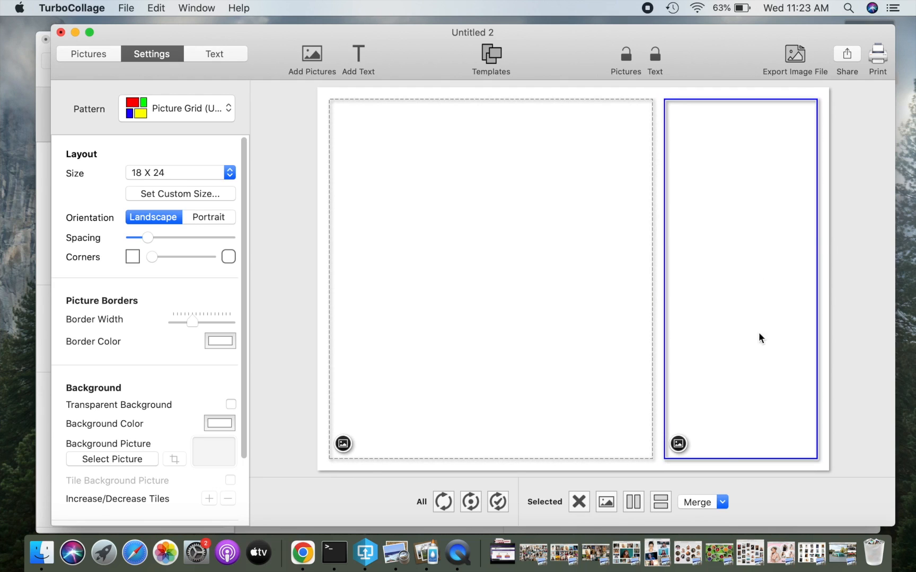
left_click(661, 503)
left_click_drag(732, 276, 725, 207)
left_click(711, 443)
left_click(666, 501)
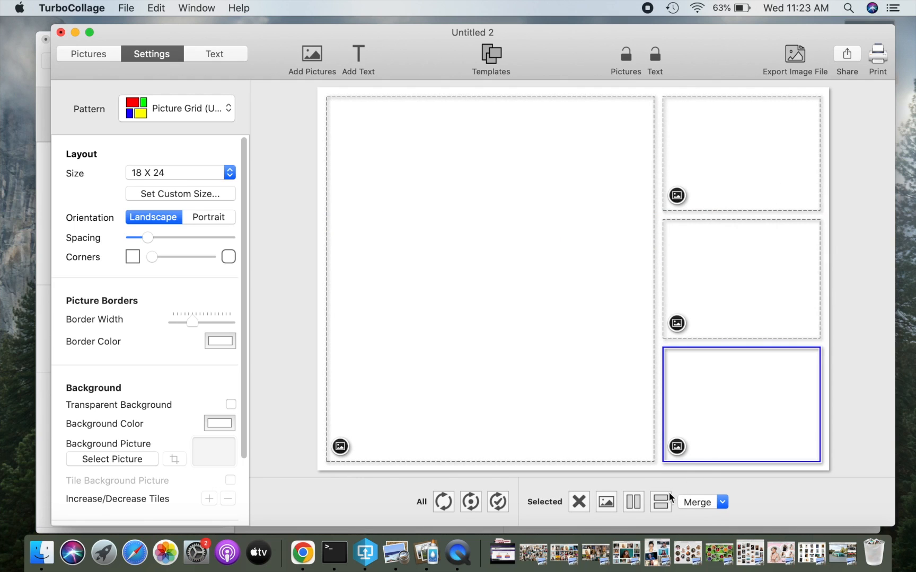
- Add the last four car pictures from the cars folder to the new collage
left_click(91, 53)
left_click(138, 104)
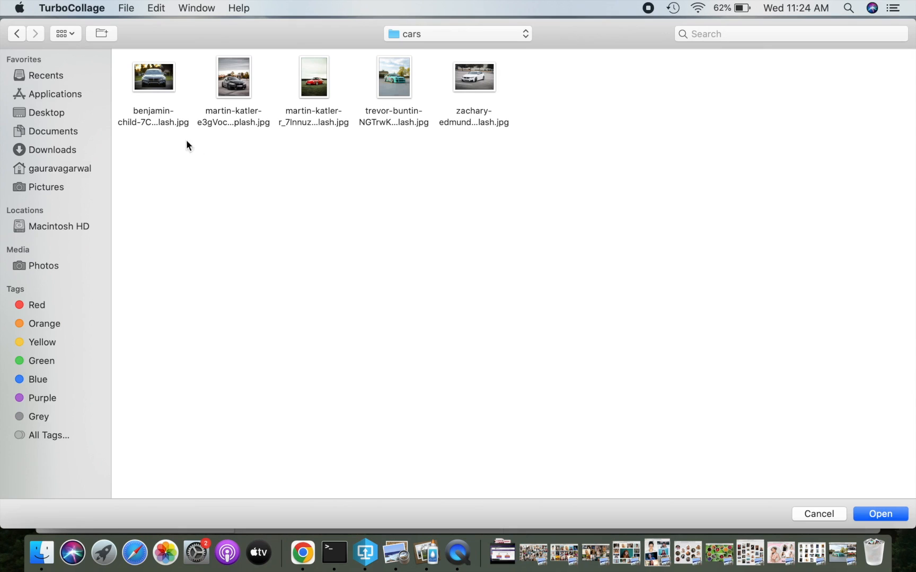
left_click_drag(556, 175, 226, 59)
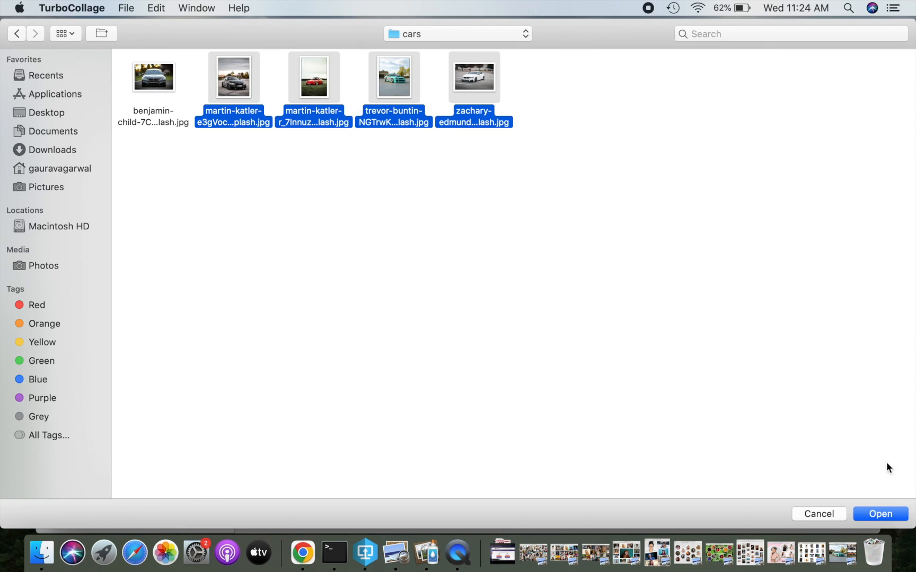
left_click(874, 512)
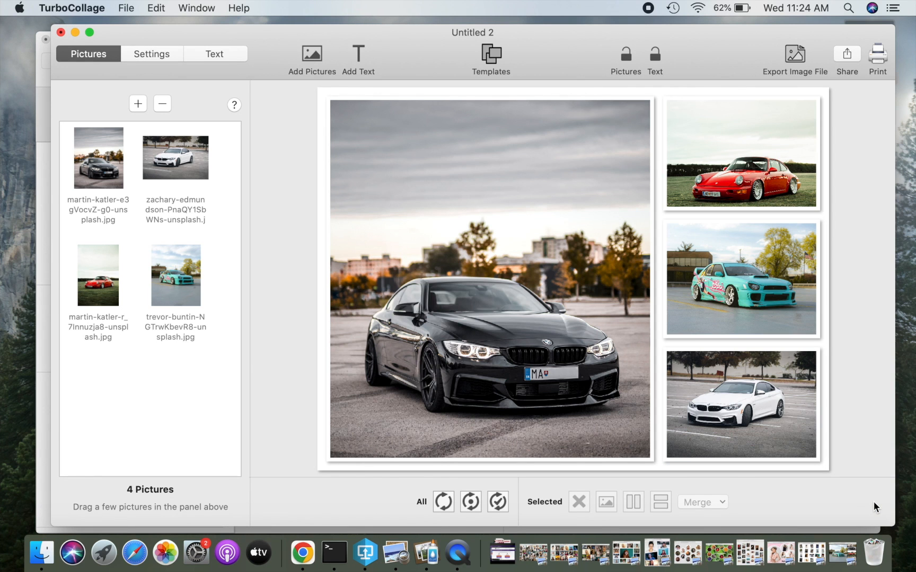
- Turn off the picture shadows and reduce the picture border width to its minimum
left_click(154, 53)
scroll(183, 307, "down", 3)
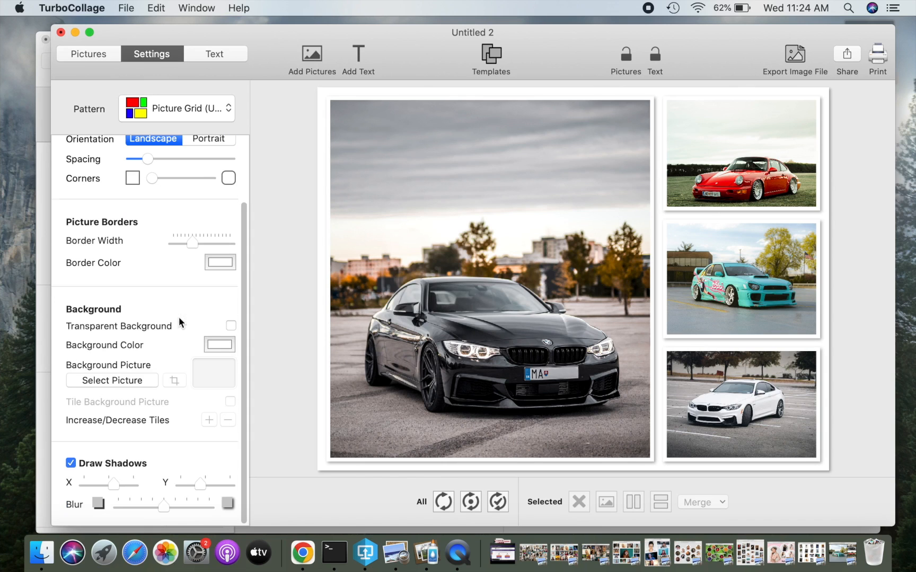
left_click(72, 463)
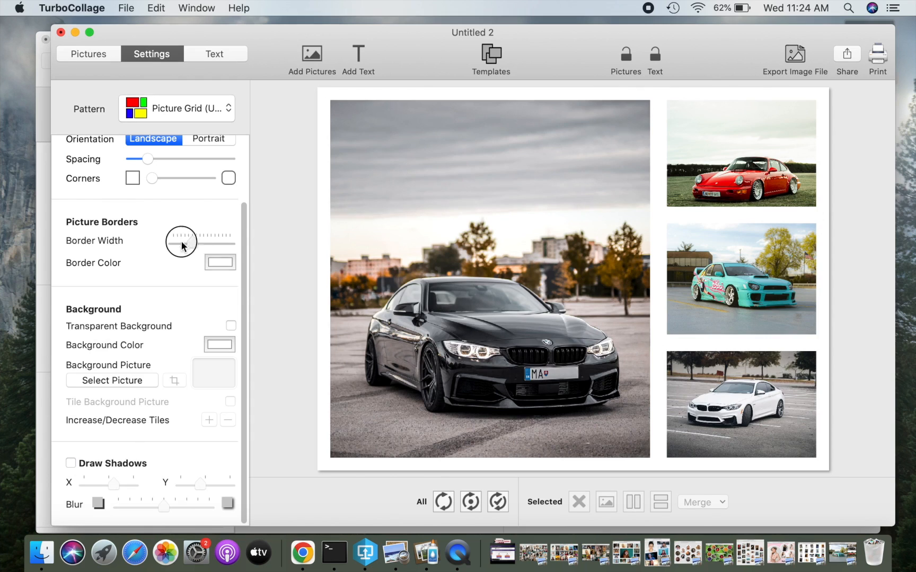
left_click_drag(182, 245, 174, 244)
- Set the car collage's background color to Black and close that collage
left_click(219, 344)
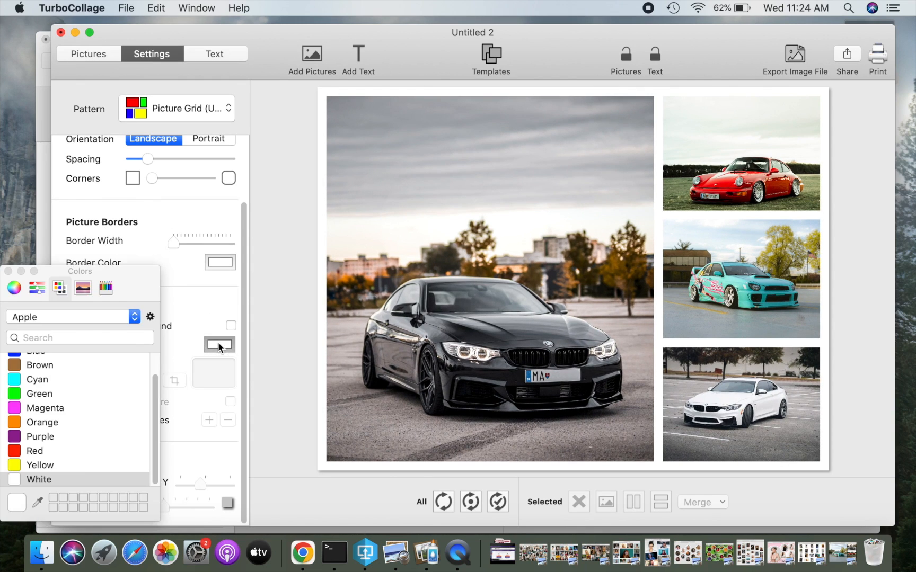
scroll(50, 393, "up", 2)
left_click(16, 360)
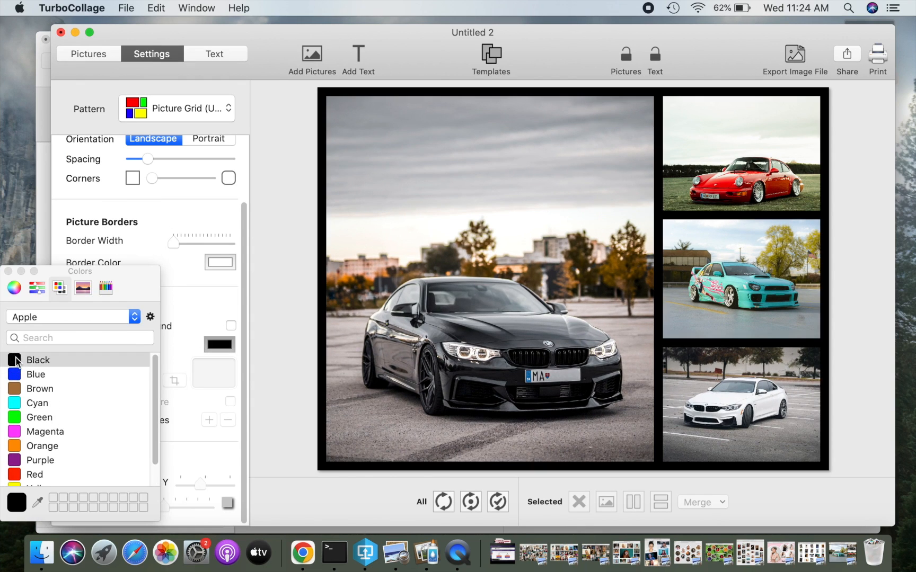
left_click(8, 271)
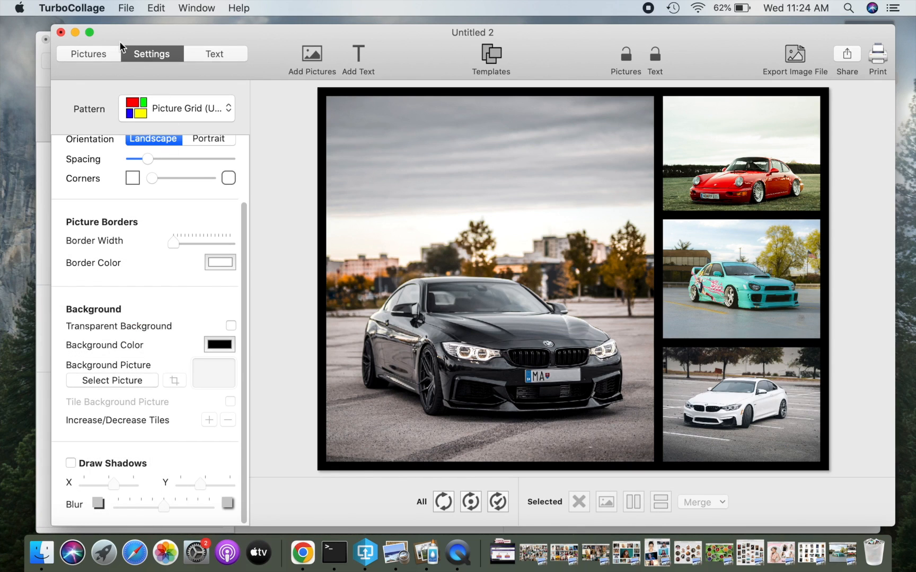
left_click(61, 33)
left_click(417, 153)
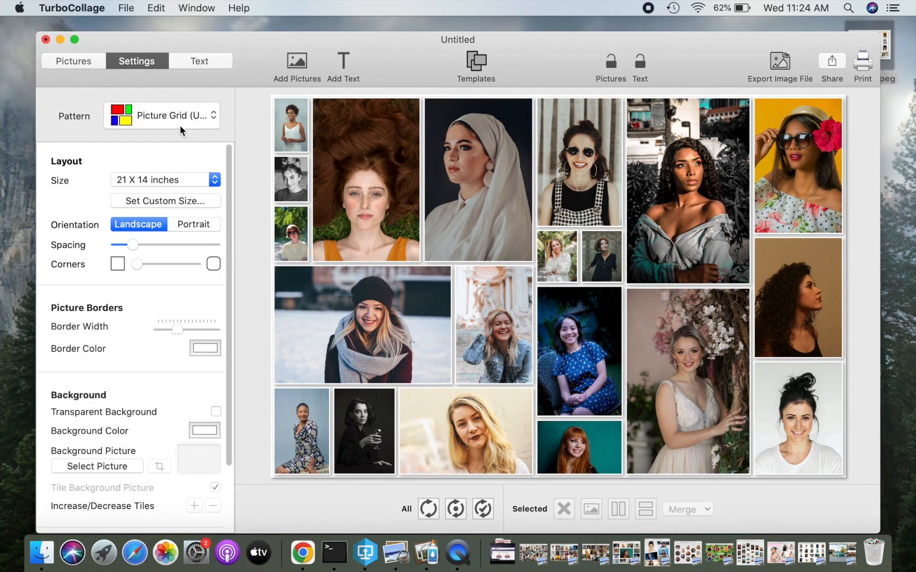
- Change the portrait collage's pattern to Center Frame and swap the lower-left black-and-white portrait into the center frame
left_click(178, 125)
left_click(175, 150)
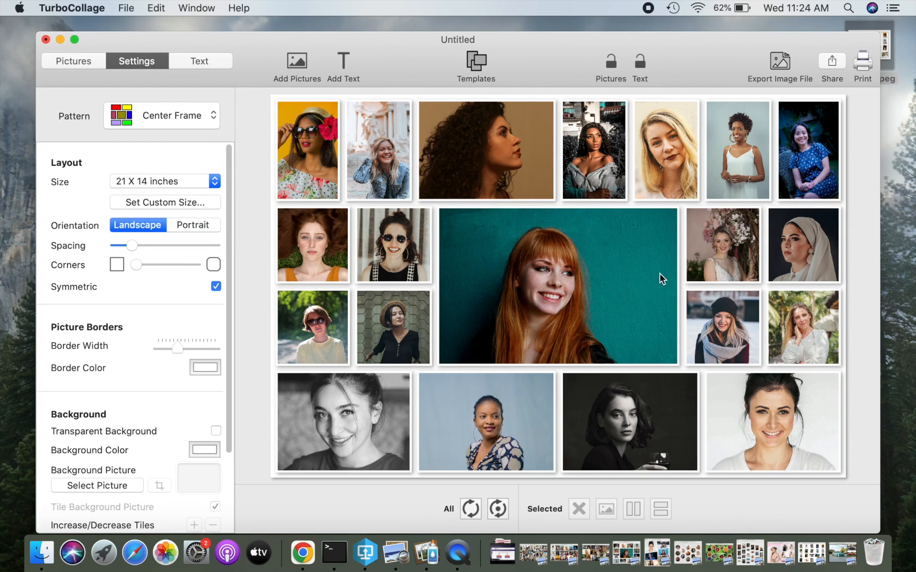
left_click_drag(358, 421, 558, 280)
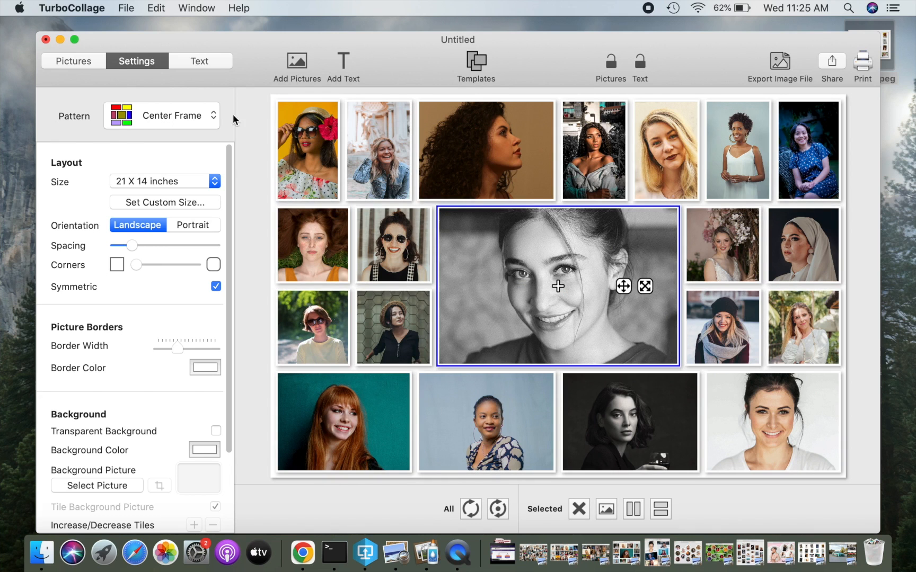
- Change the pattern to Zig Zag and shuffle all the pictures twice
left_click(182, 125)
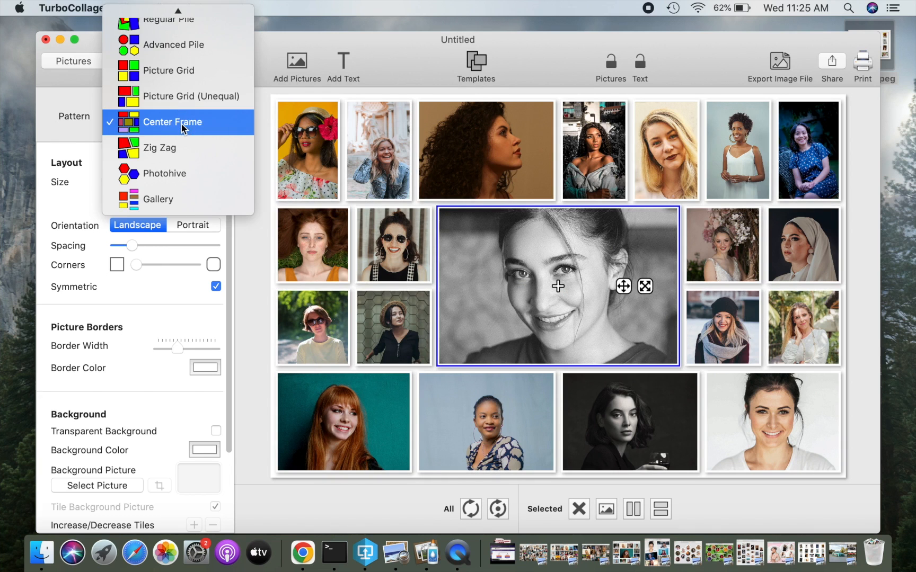
left_click(192, 151)
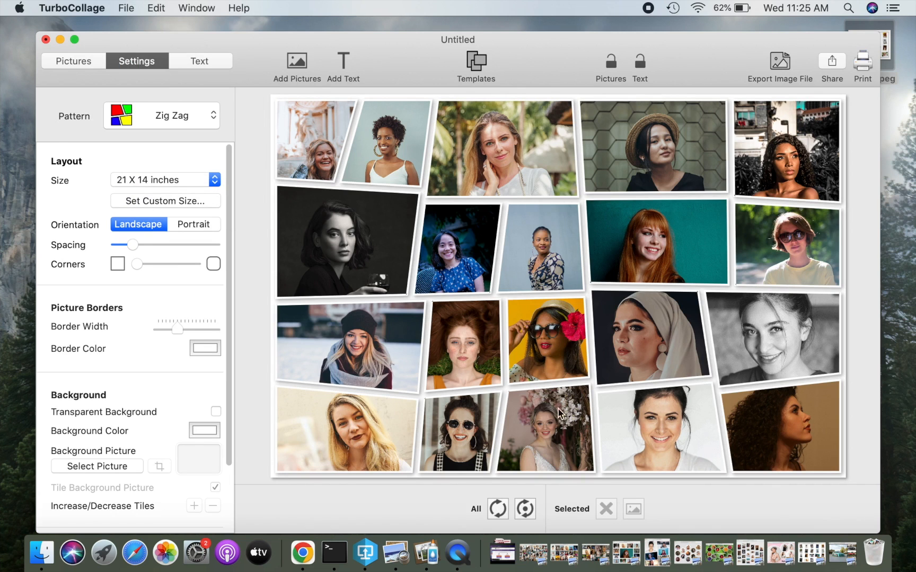
left_click(498, 509)
left_click(498, 509)
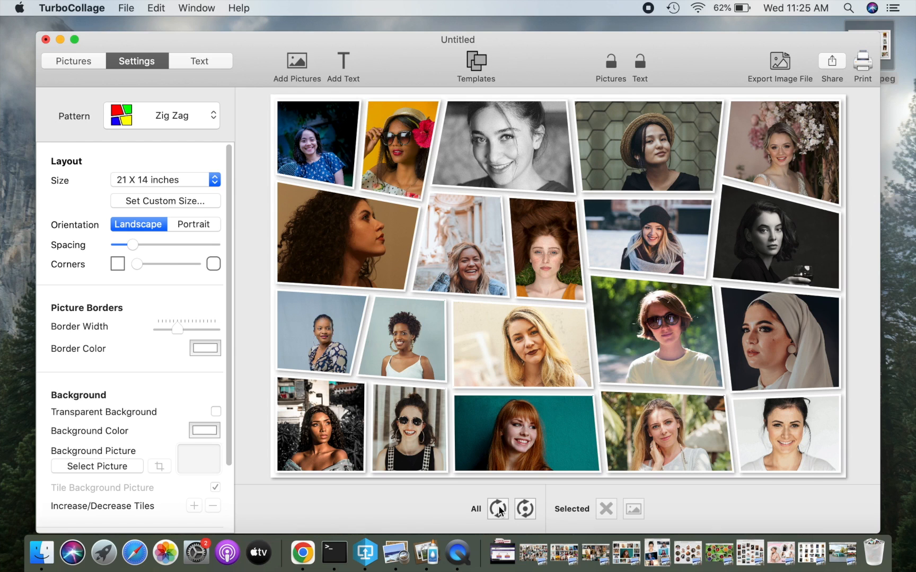
- Change the pattern to Photohive, try the circle and diamond shapes, and settle on the pointed-top hexagon
left_click(206, 116)
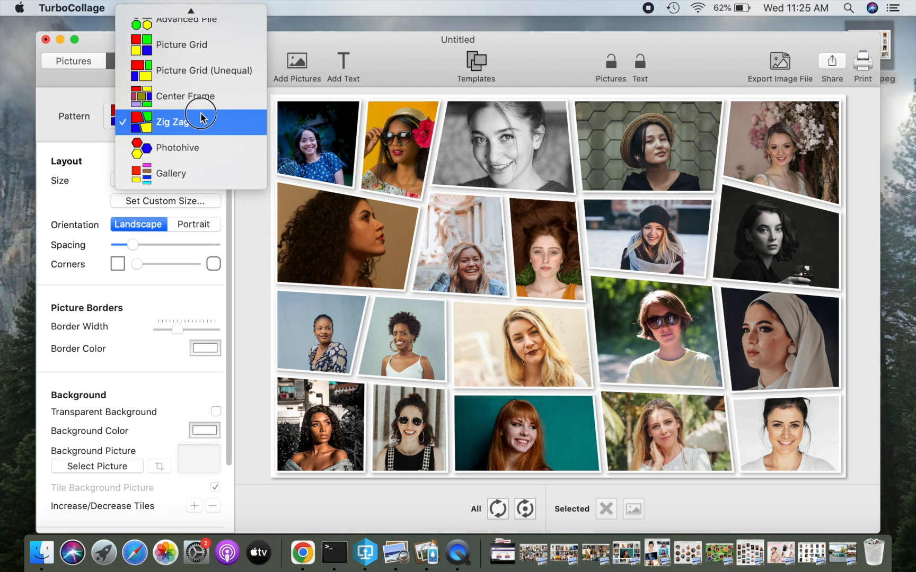
left_click(203, 151)
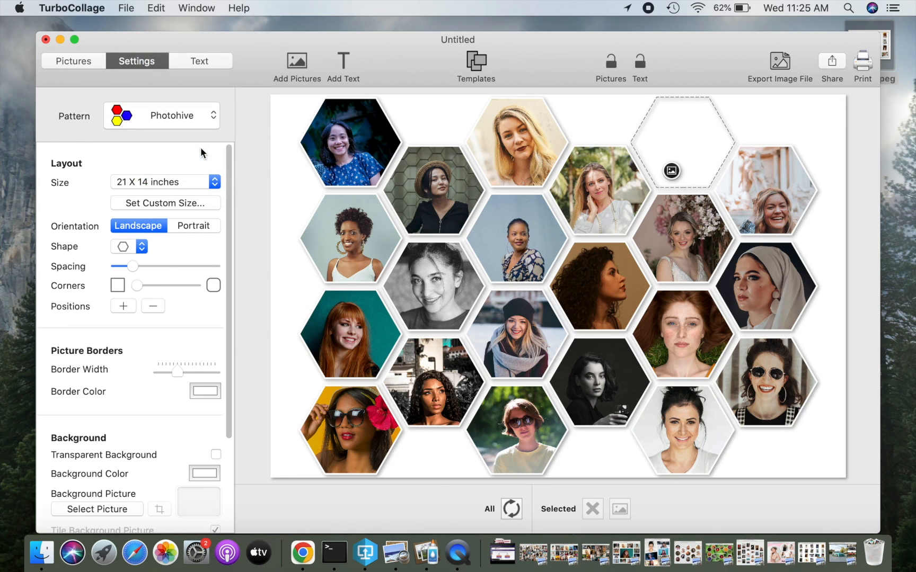
left_click(139, 246)
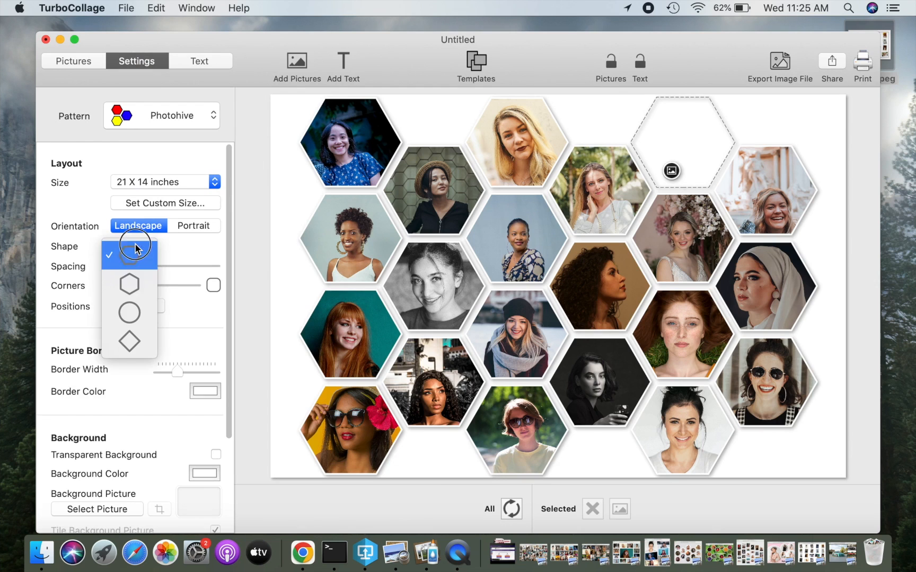
left_click(129, 313)
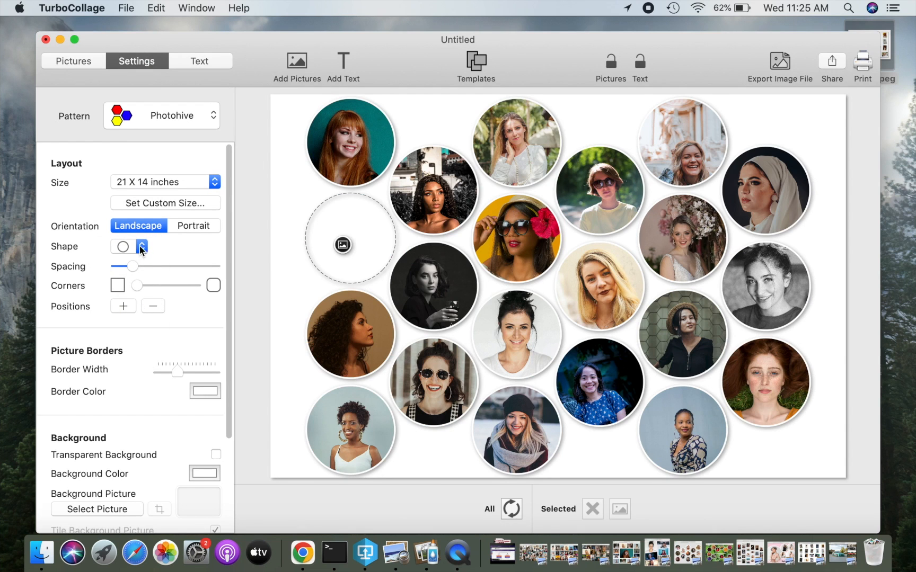
left_click(133, 246)
left_click(135, 286)
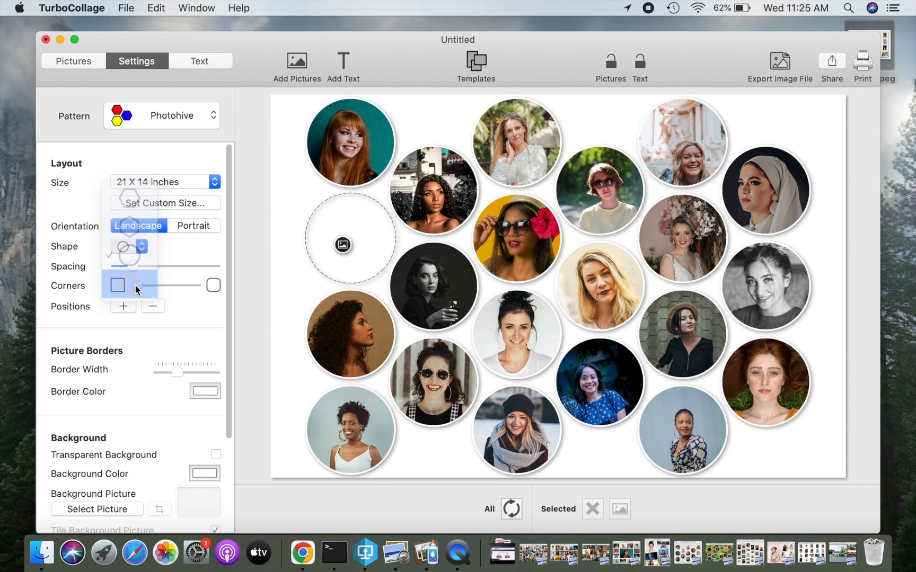
left_click(138, 248)
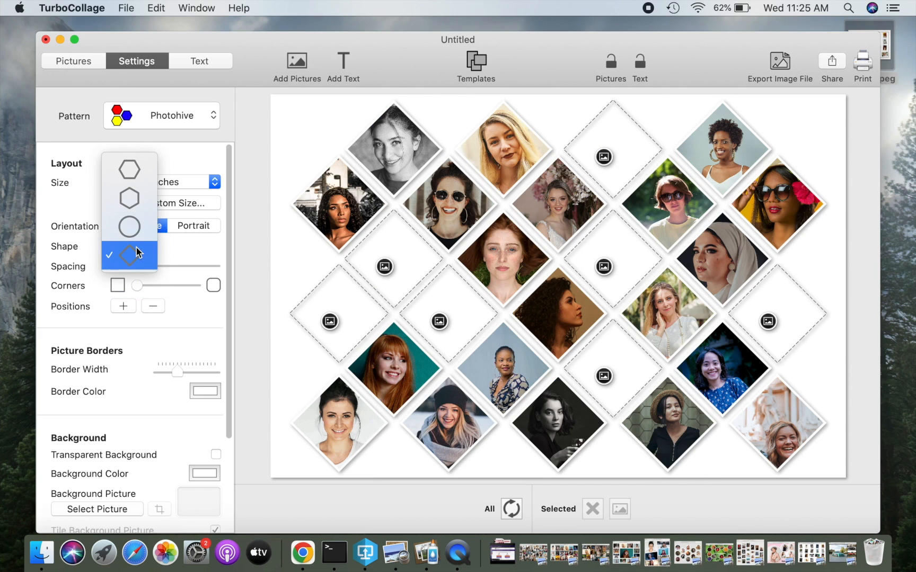
left_click(149, 200)
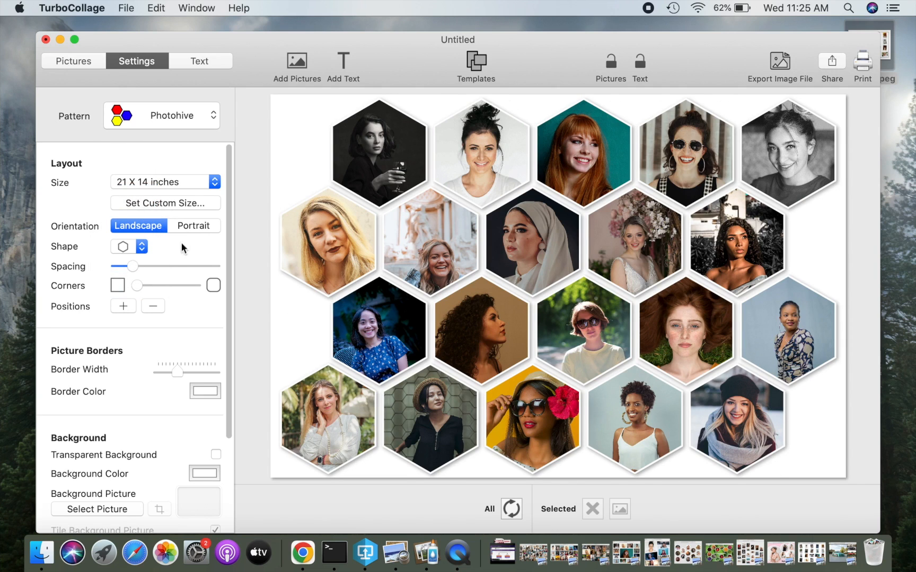
- Increase the number of Photohive positions and move two portraits into empty hexagons in the top row and third row
left_click(123, 307)
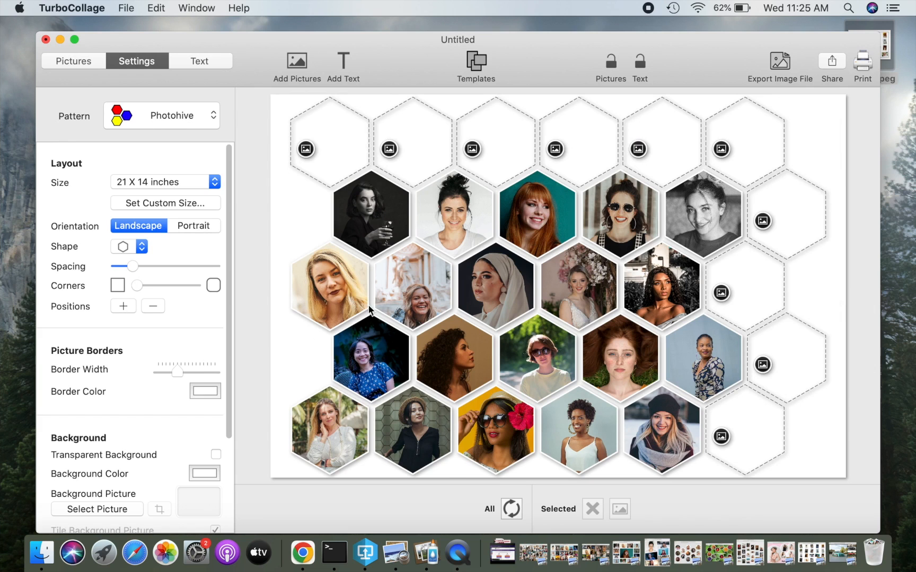
left_click_drag(393, 293, 576, 150)
left_click_drag(612, 201, 744, 265)
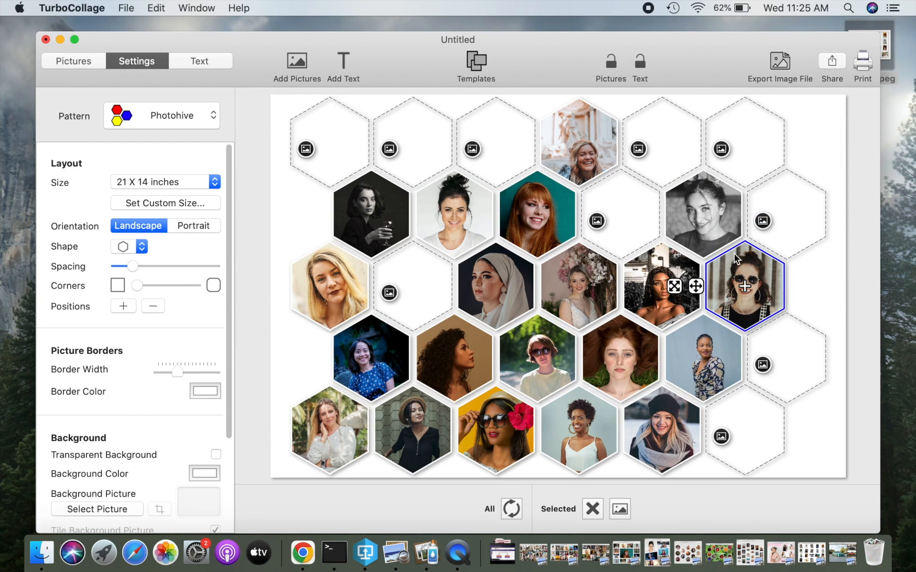
left_click_drag(584, 293, 702, 284)
left_click_drag(644, 286, 646, 289)
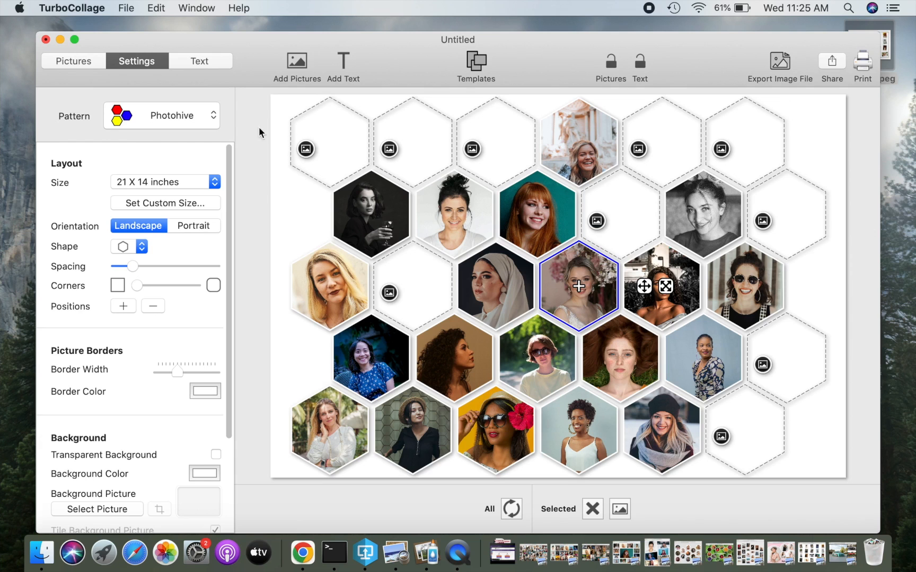
- Change the pattern to Gallery and move two portraits to the bottom of the first and third columns
left_click(193, 116)
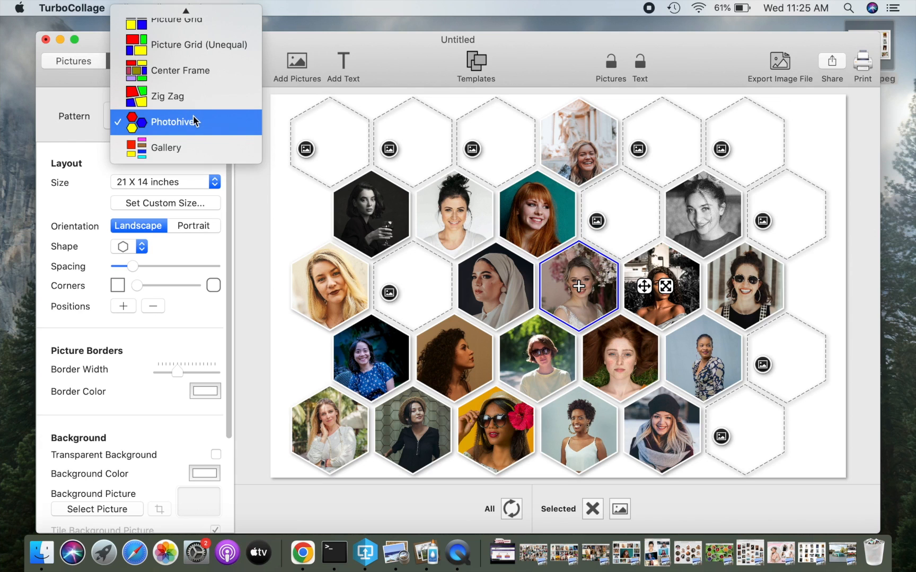
left_click(182, 149)
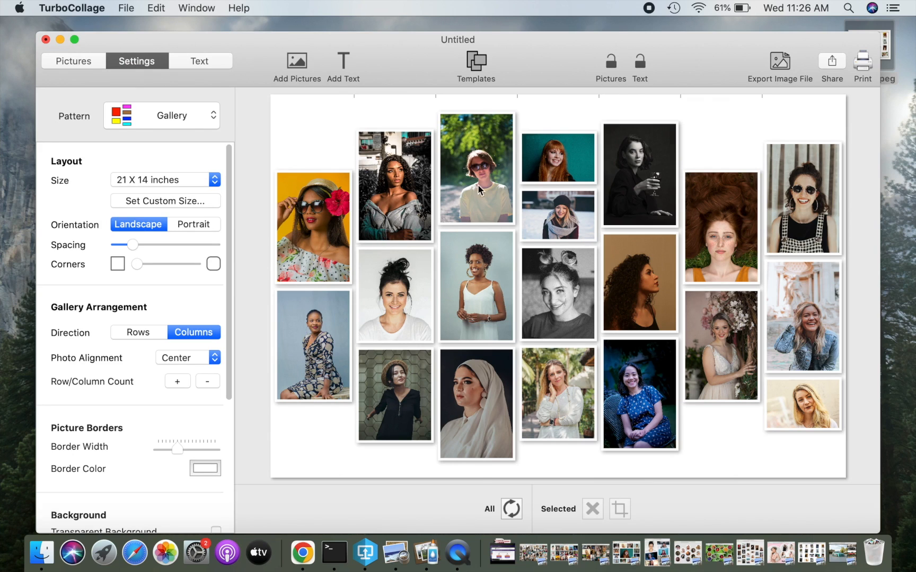
left_click_drag(487, 394, 344, 432)
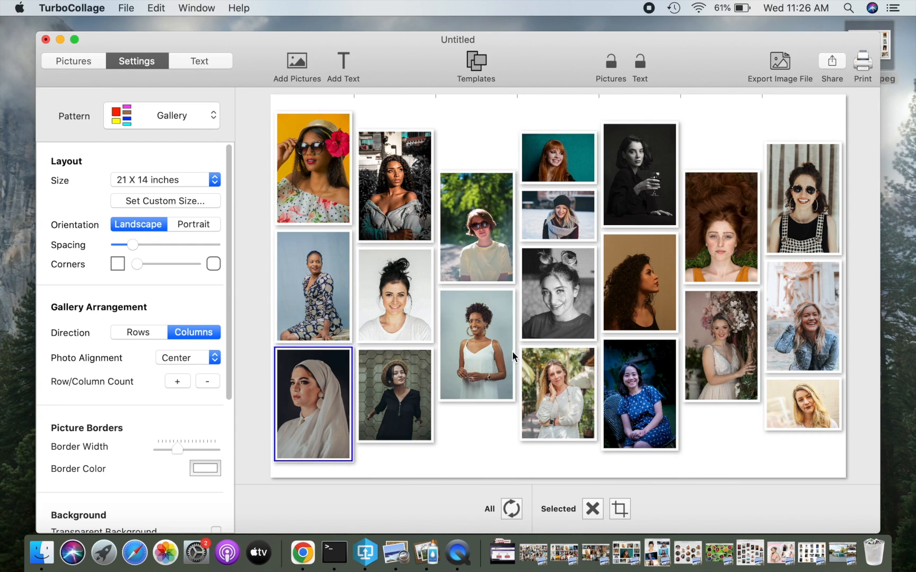
left_click_drag(567, 295, 491, 414)
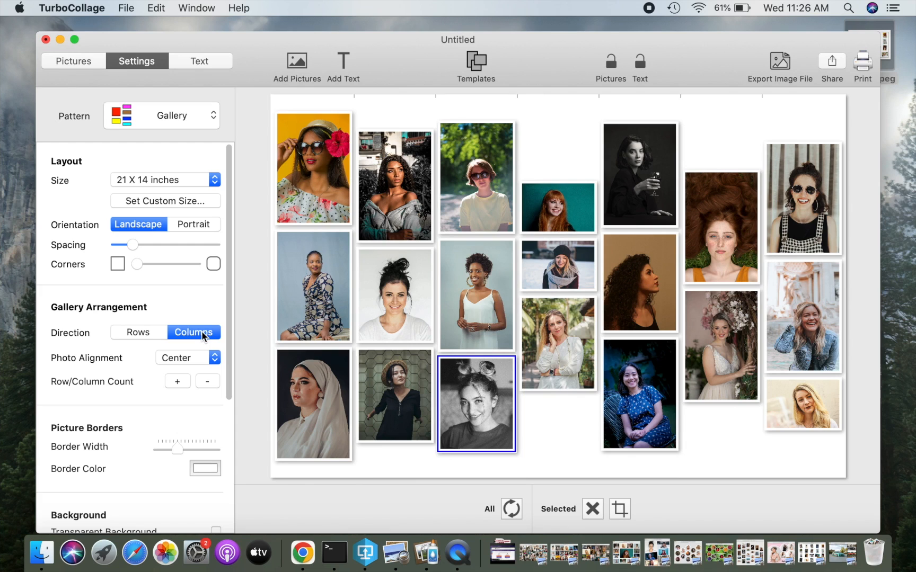
- Try the Top and Bottom photo alignments for the gallery columns, and return to Center
left_click(197, 358)
left_click(193, 346)
left_click(190, 356)
left_click(192, 383)
left_click(199, 358)
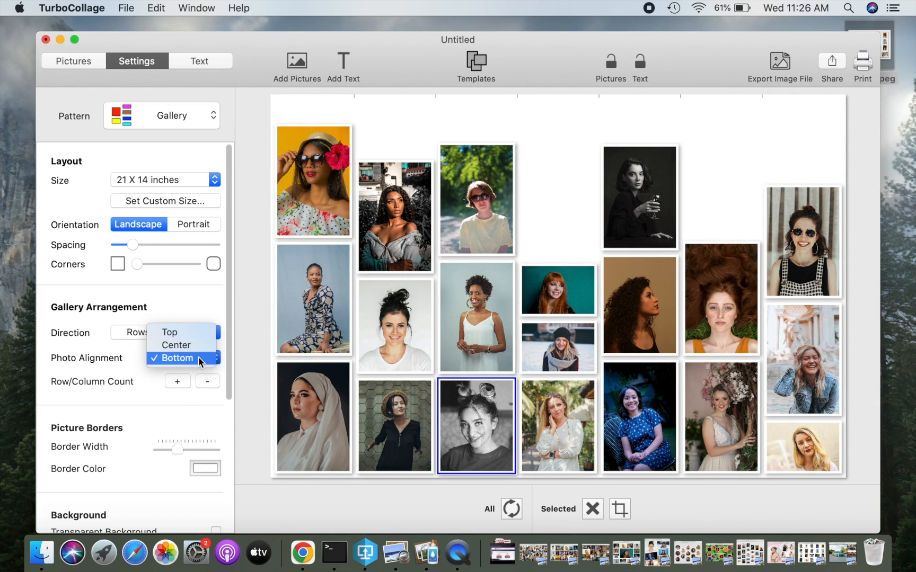
left_click(196, 343)
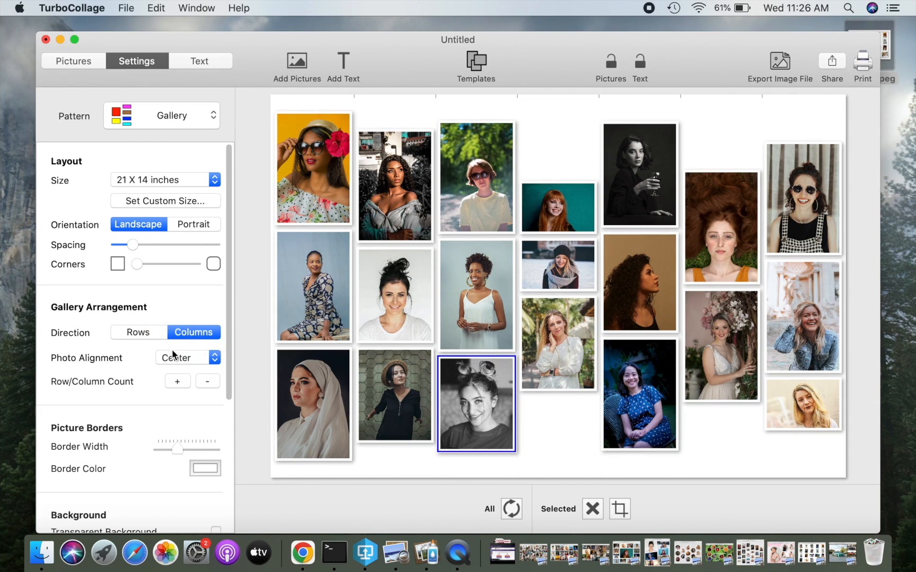
- Arrange the gallery in rows, try the Left and Right photo alignments, and settle on Center
left_click(139, 332)
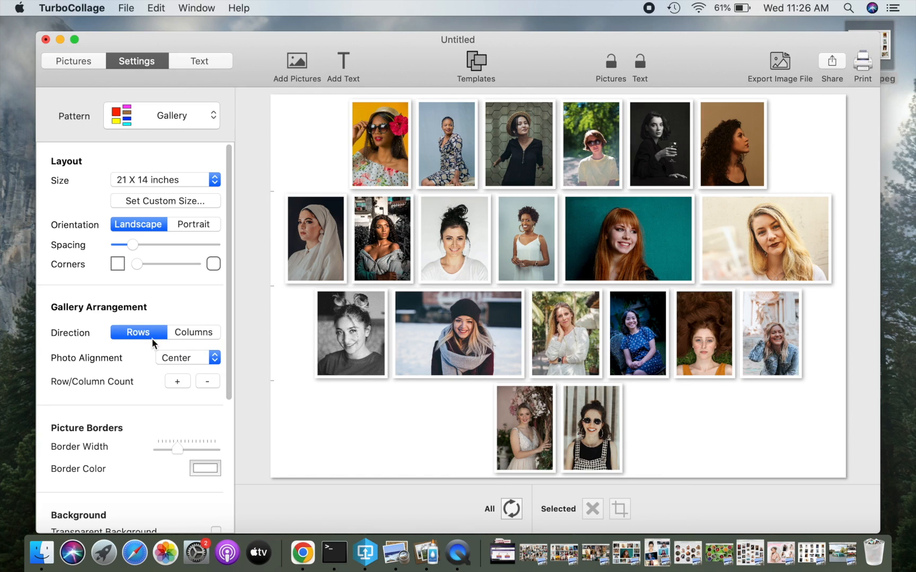
left_click(185, 358)
left_click(177, 344)
left_click(191, 358)
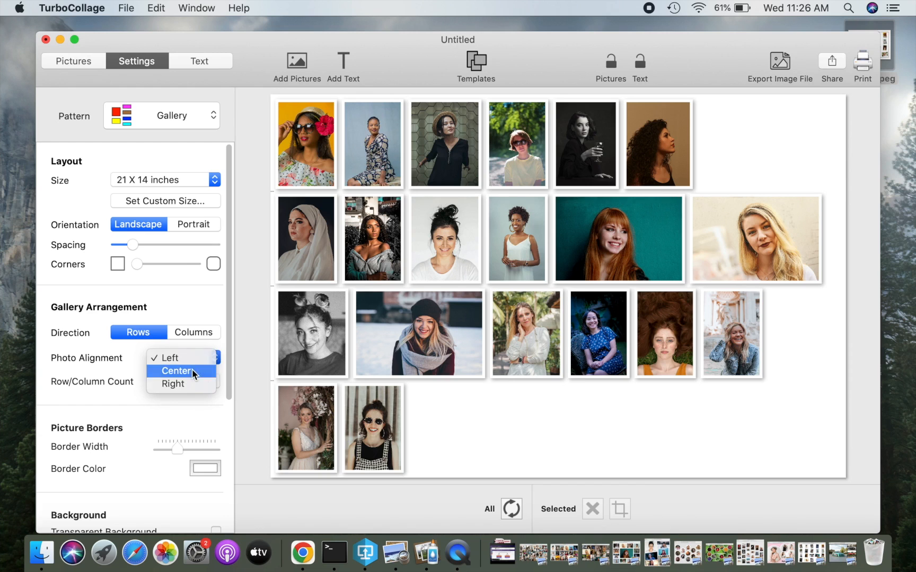
left_click(191, 371)
left_click(196, 353)
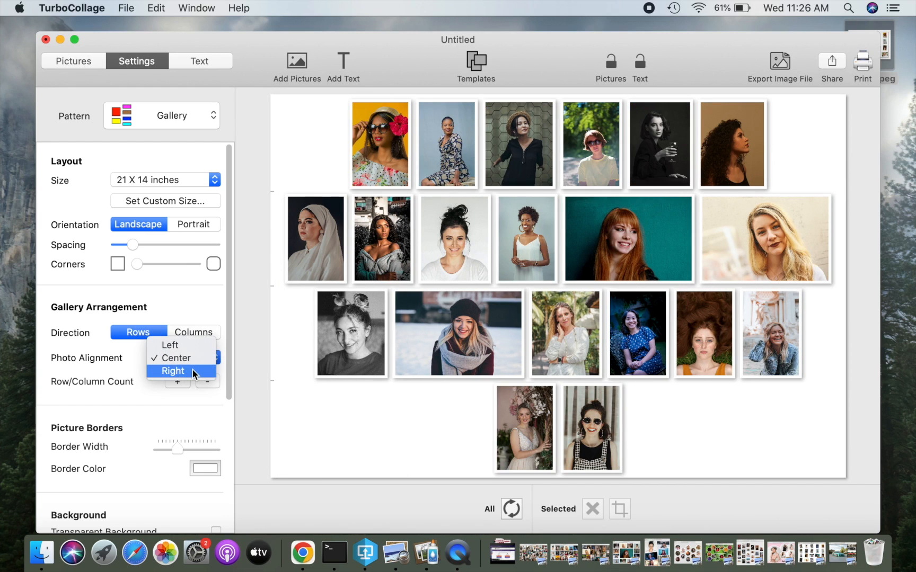
left_click(193, 370)
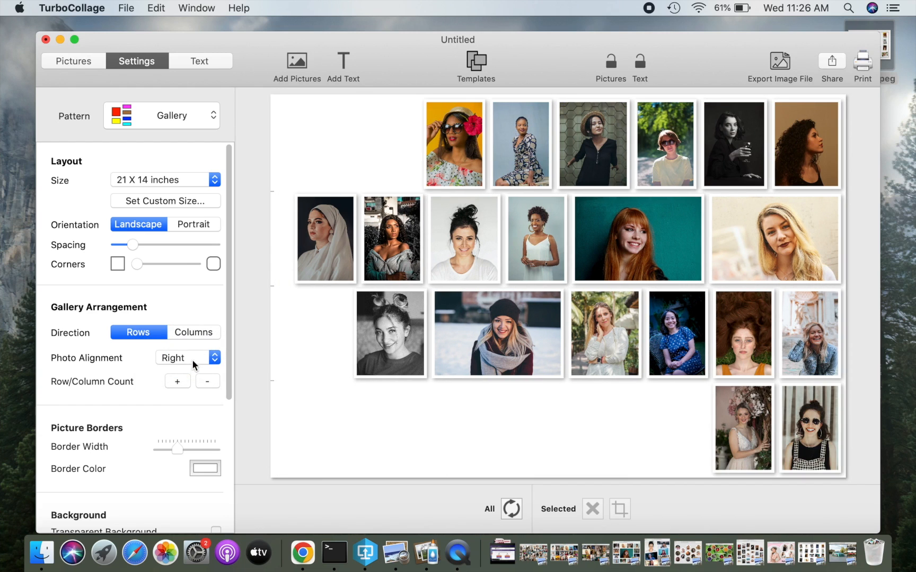
left_click(191, 361)
left_click(190, 345)
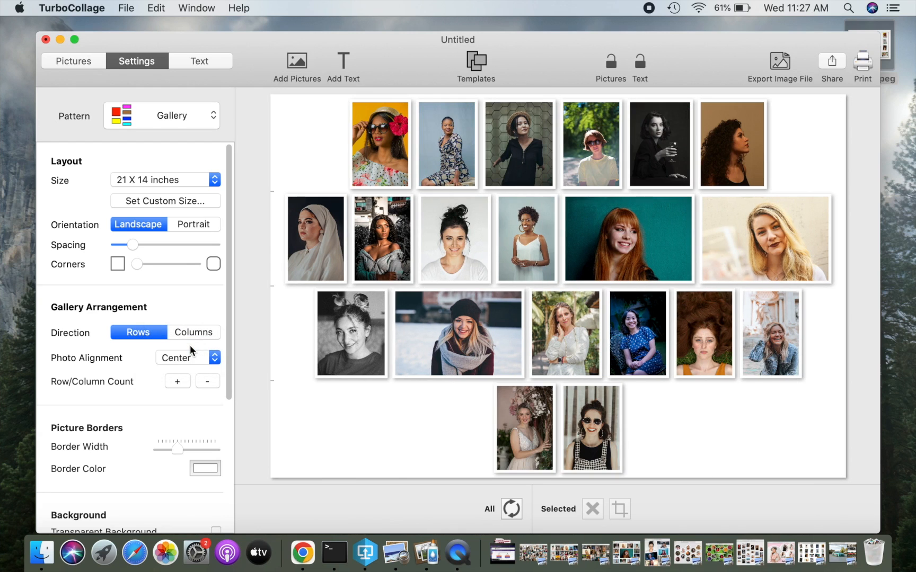
- Crop the red-haired portrait in the second row on both sides to a width/height ratio of 0.72
left_click(632, 233)
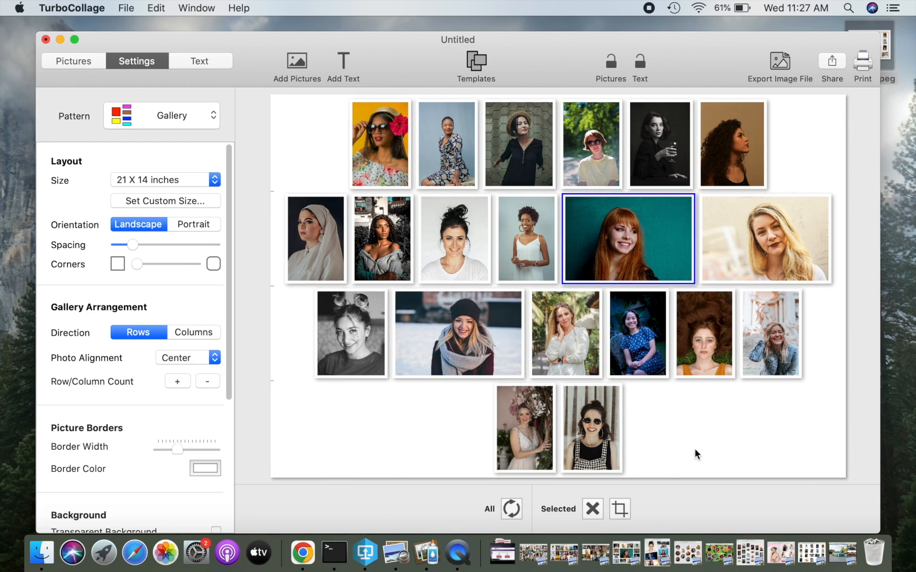
left_click(620, 508)
left_click_drag(655, 260, 532, 262)
left_click_drag(260, 318, 343, 324)
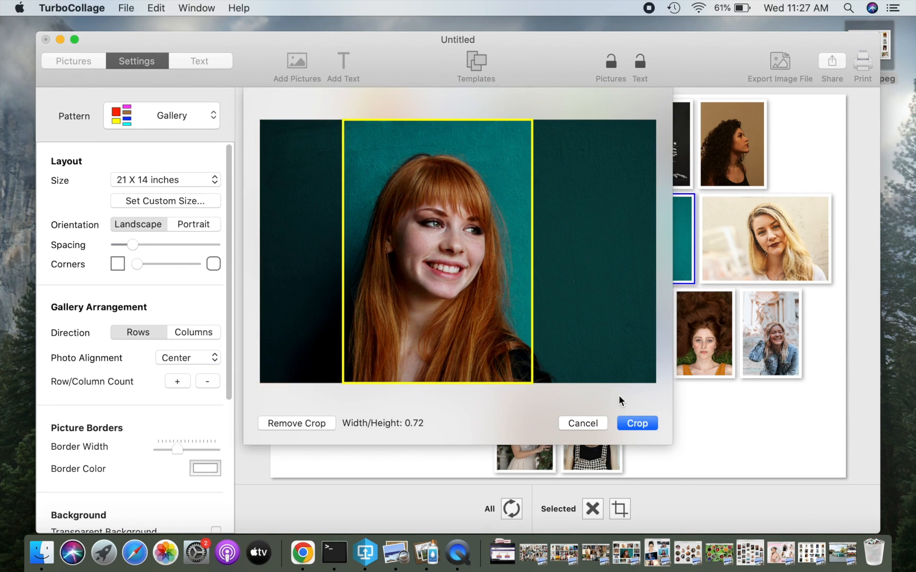
left_click(636, 423)
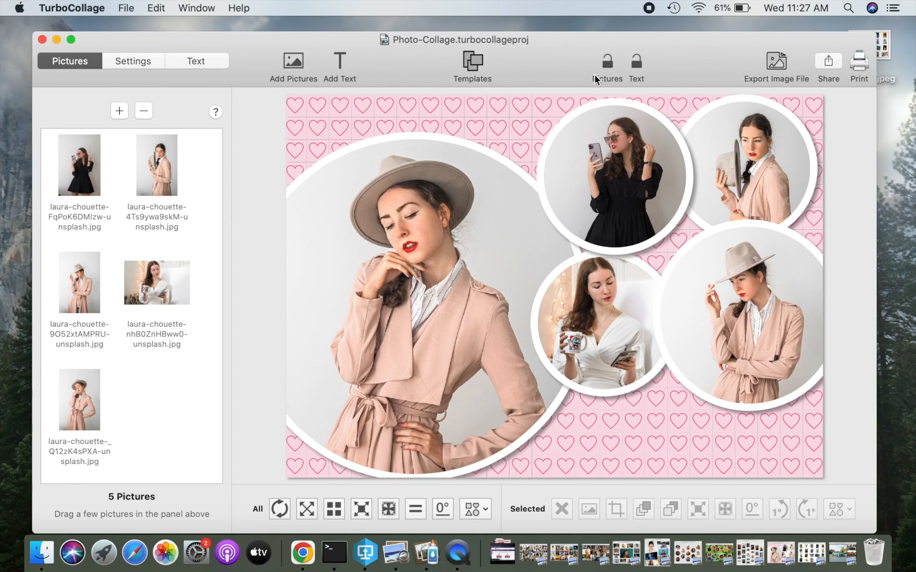
- Lock the pictures in the heart-patterned collage and add the text "Style is forever!"
left_click(607, 63)
left_click(206, 61)
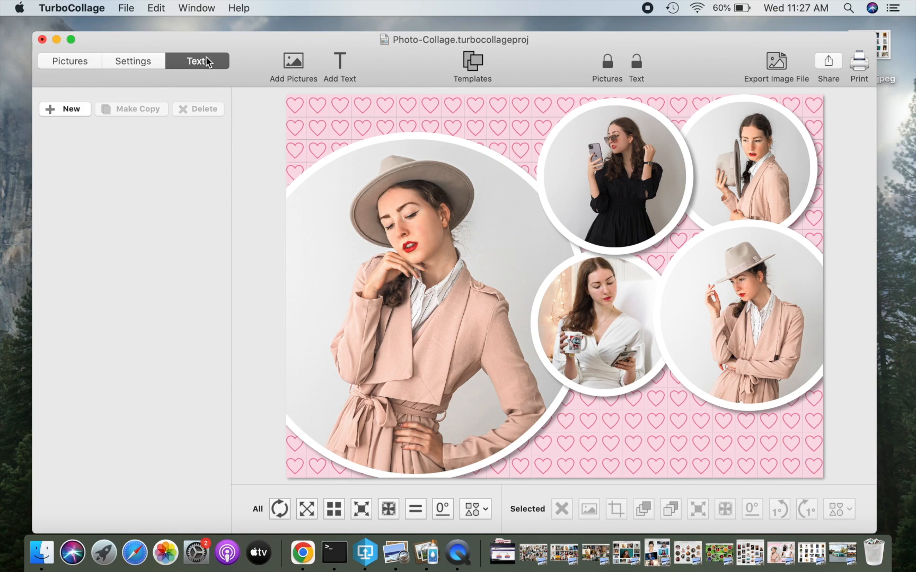
left_click(84, 110)
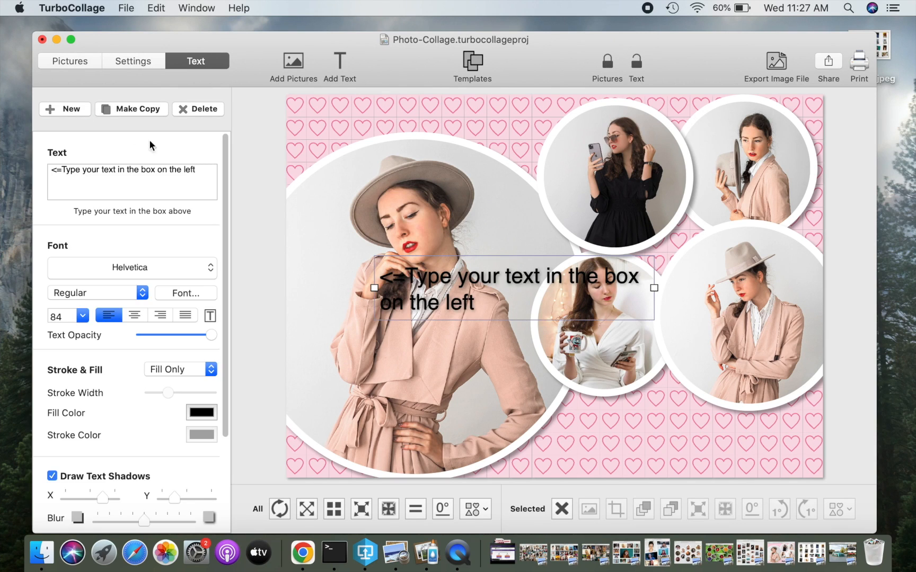
left_click(197, 171)
left_click_drag(197, 171, 51, 162)
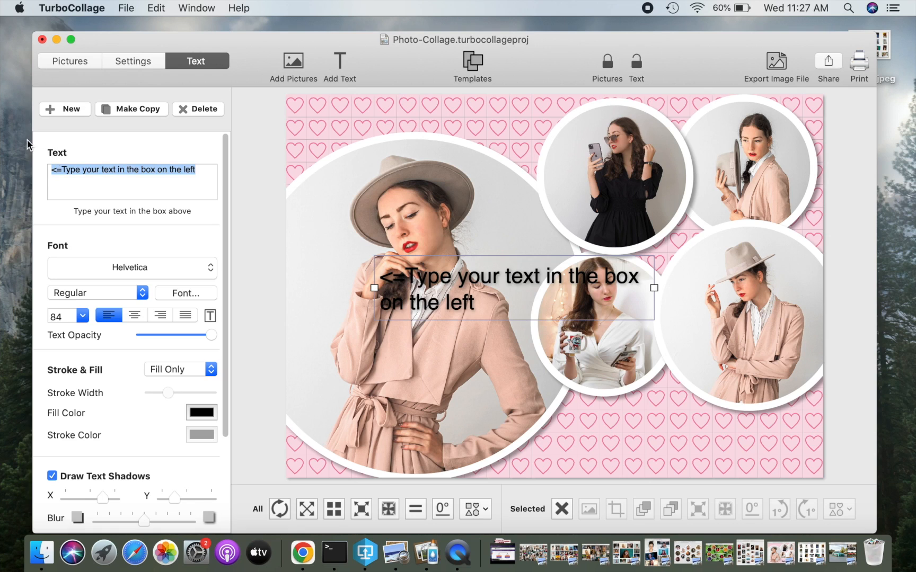
type("Style is forever!")
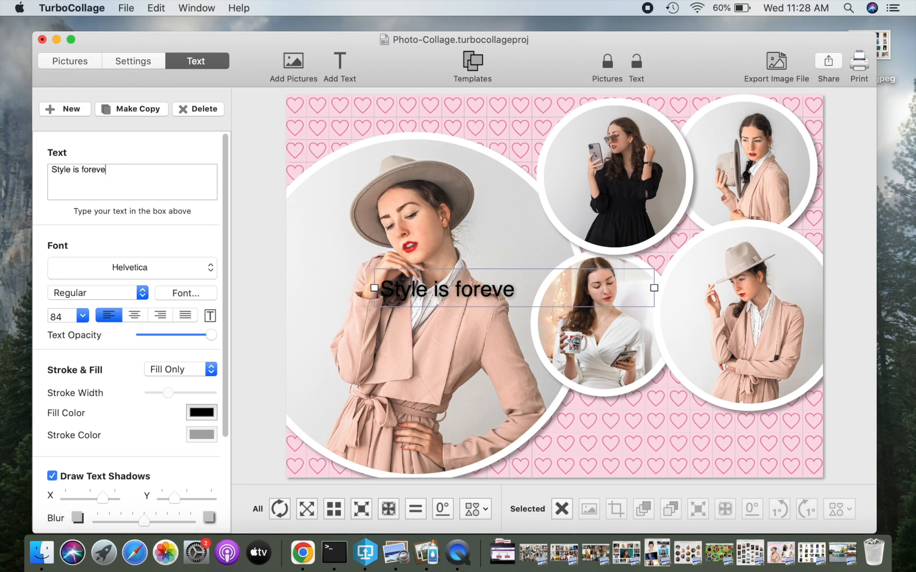
- Set the "Style is forever!" text to Bold at size 144 and place it on one line in the collage's lower-right corner
left_click(96, 292)
left_click(80, 344)
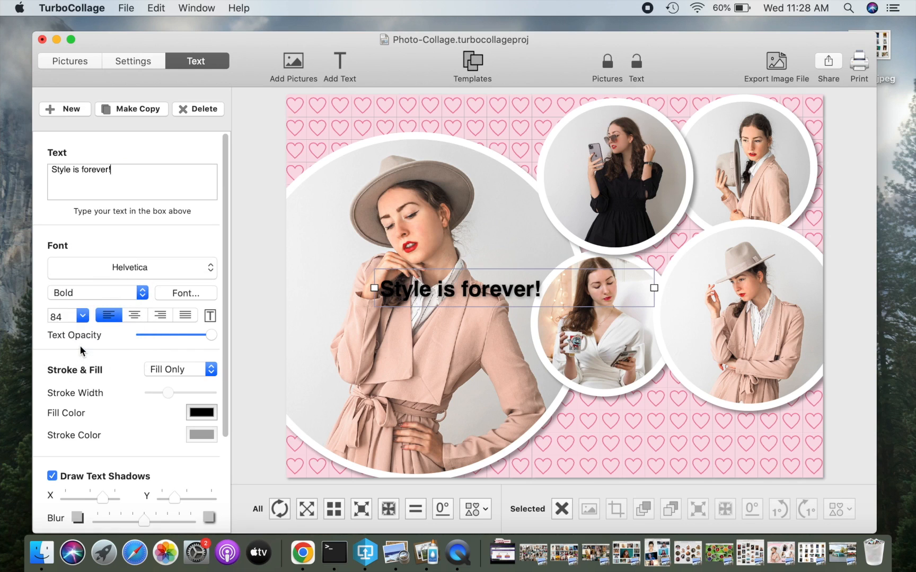
left_click(82, 315)
left_click(59, 283)
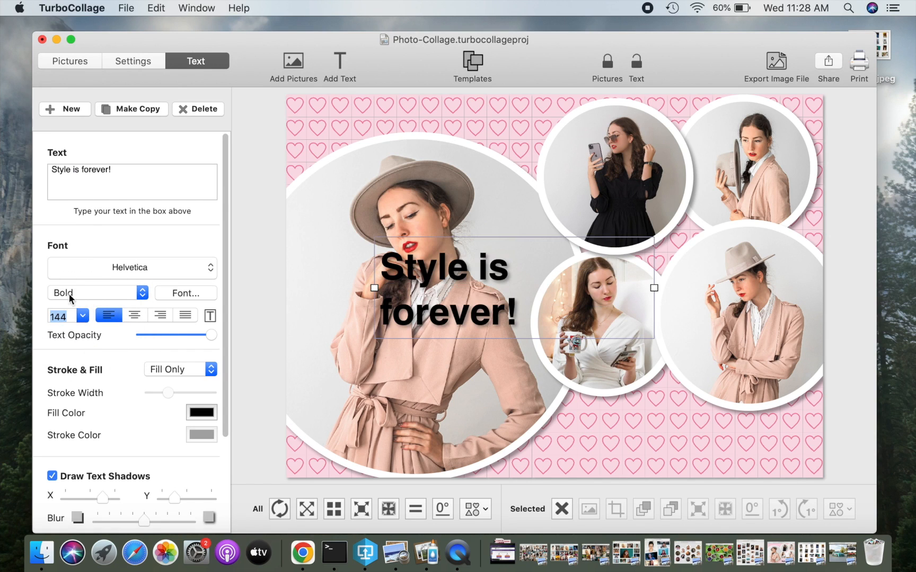
left_click_drag(654, 288, 634, 286)
left_click_drag(458, 287, 640, 444)
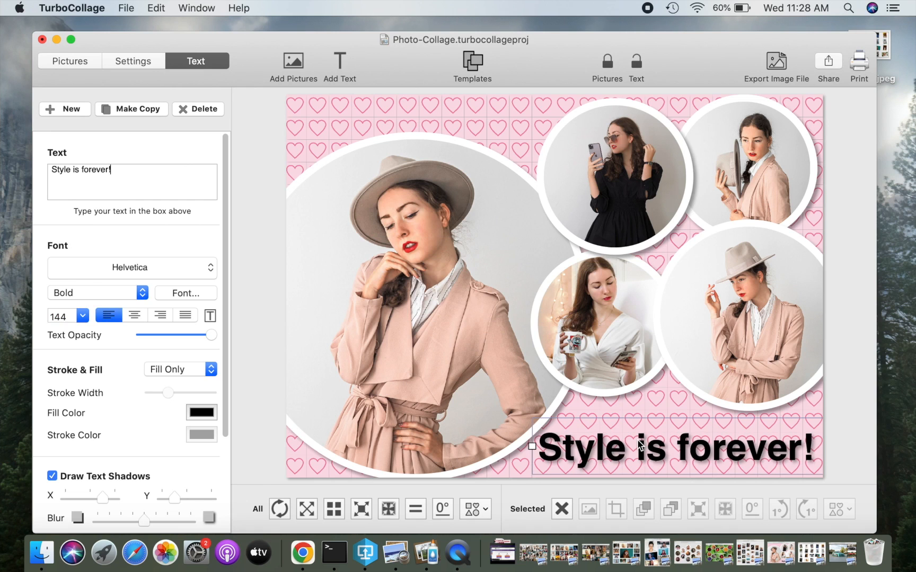